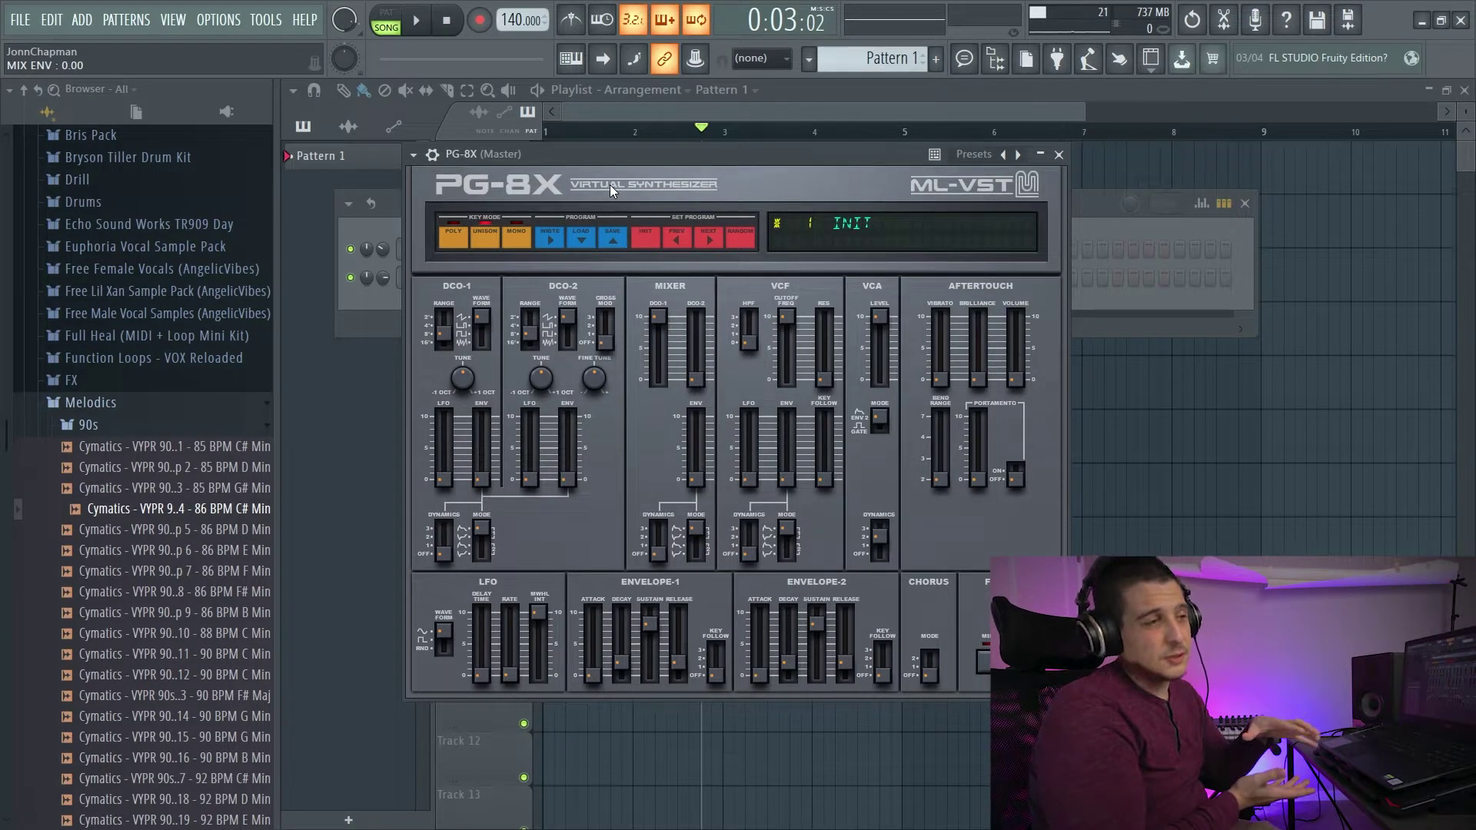
From the desktop, open Windows Display settings and show the Display resolution choices
{"action": "left_click", "coordinate": [1423, 21]}
{"action": "right_click", "coordinate": [1042, 196]}
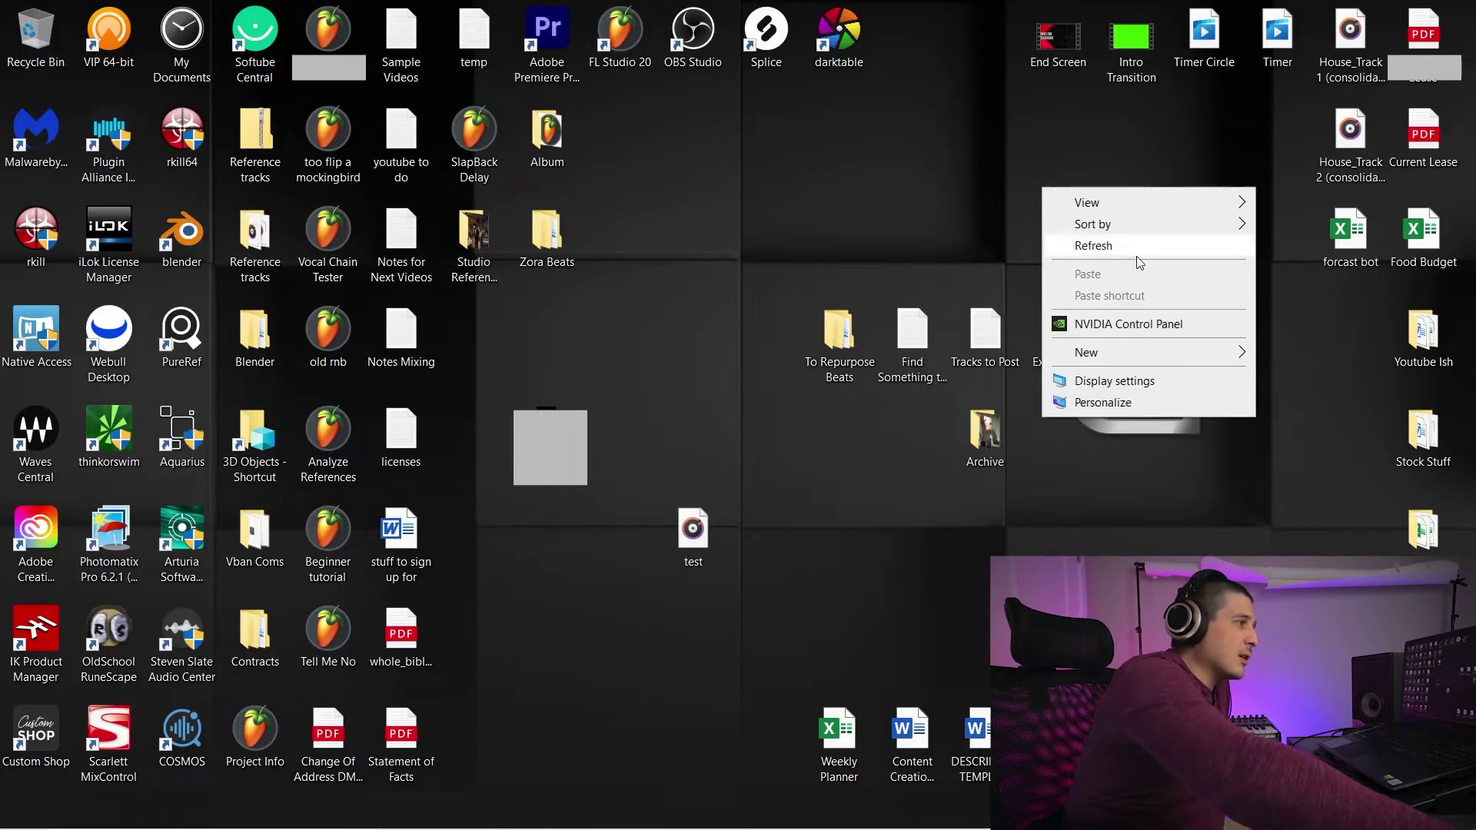
{"action": "left_click", "coordinate": [1153, 384]}
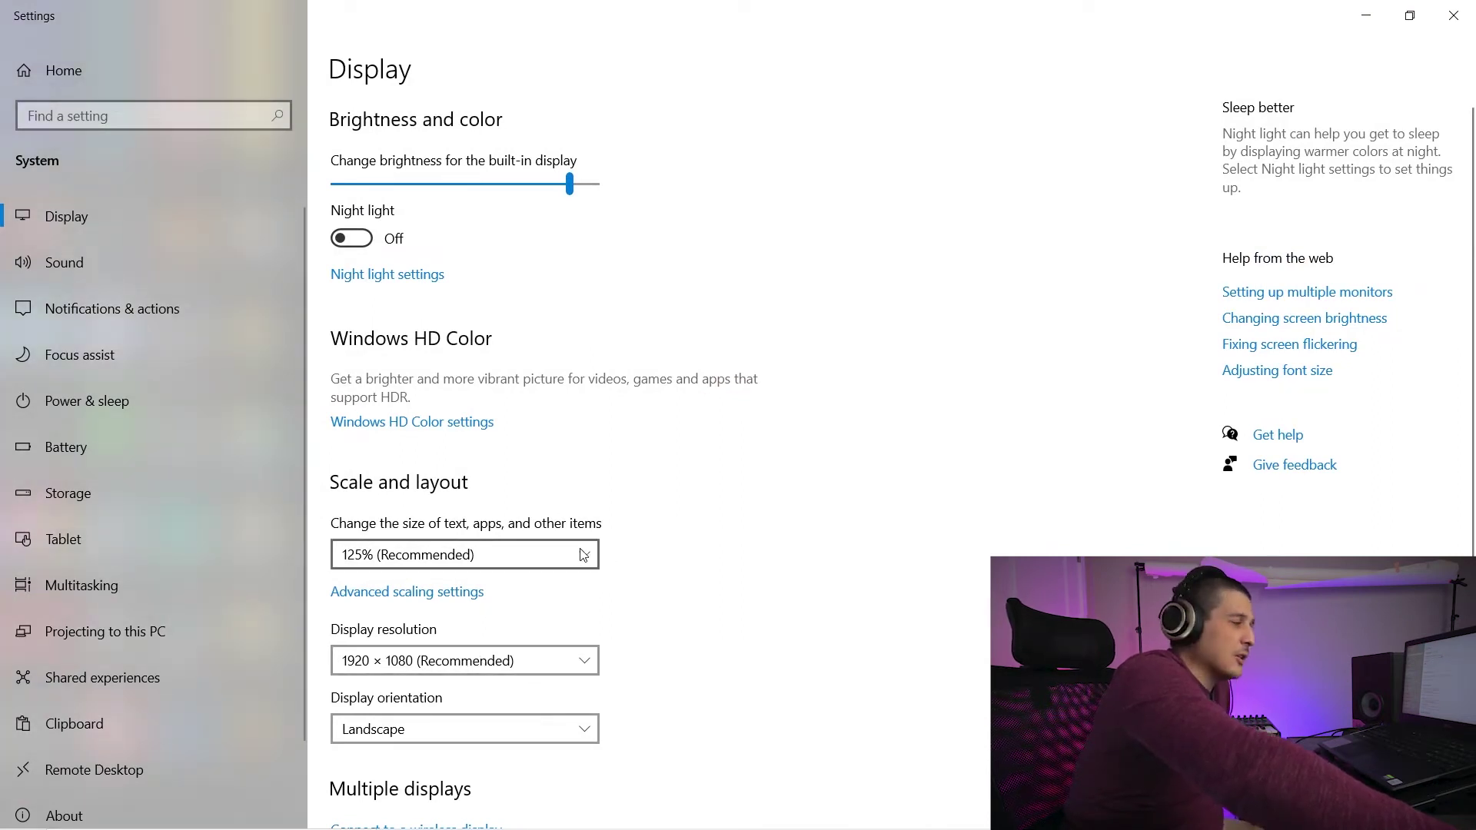
{"action": "left_click", "coordinate": [569, 661]}
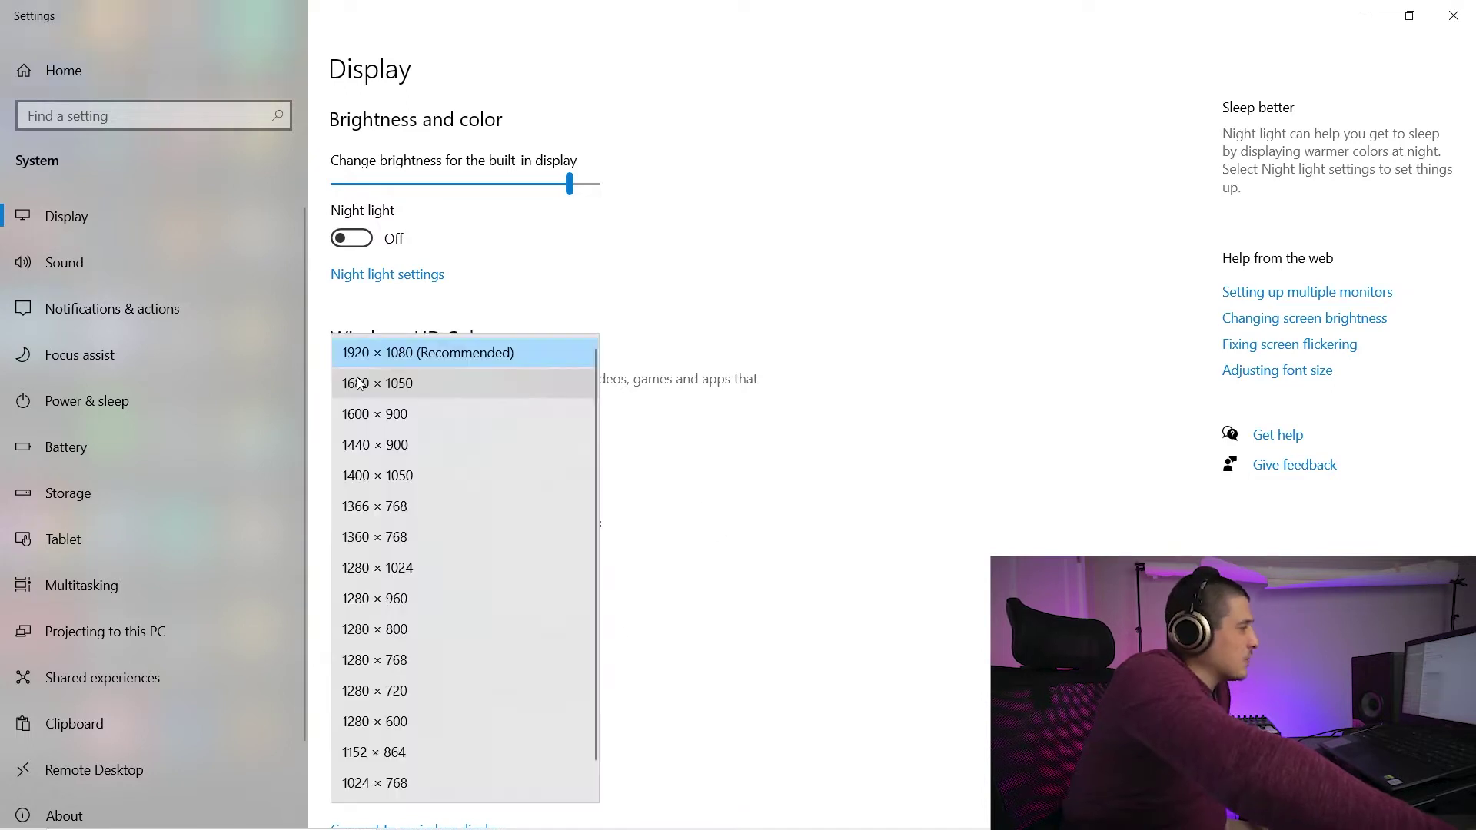
Set the screen resolution to 1024 × 768 and bring the PG-8X window fully into view
{"action": "left_click", "coordinate": [427, 786]}
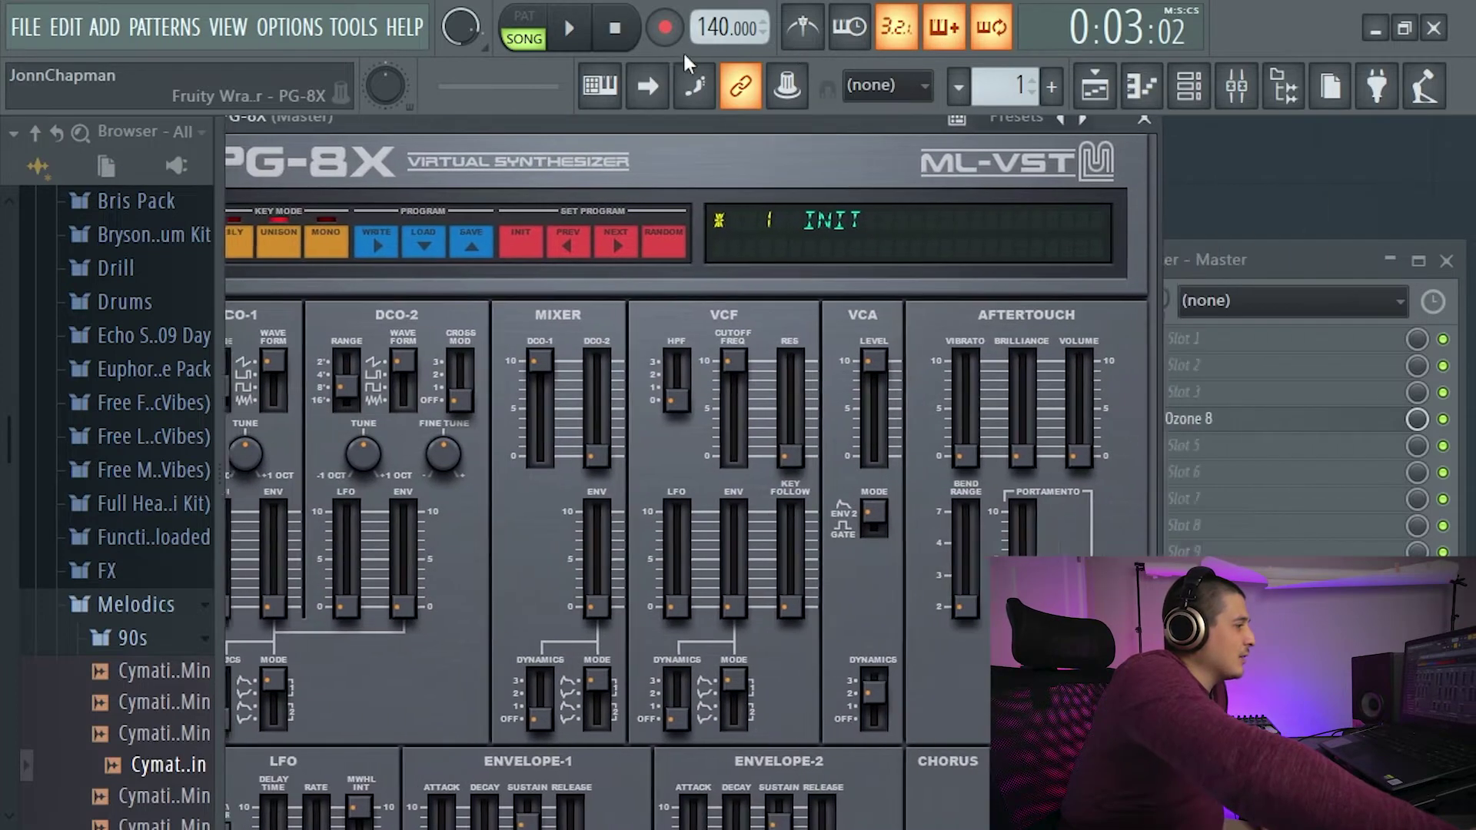
{"action": "left_click_drag", "start_coordinate": [688, 122], "coordinate": [873, 146]}
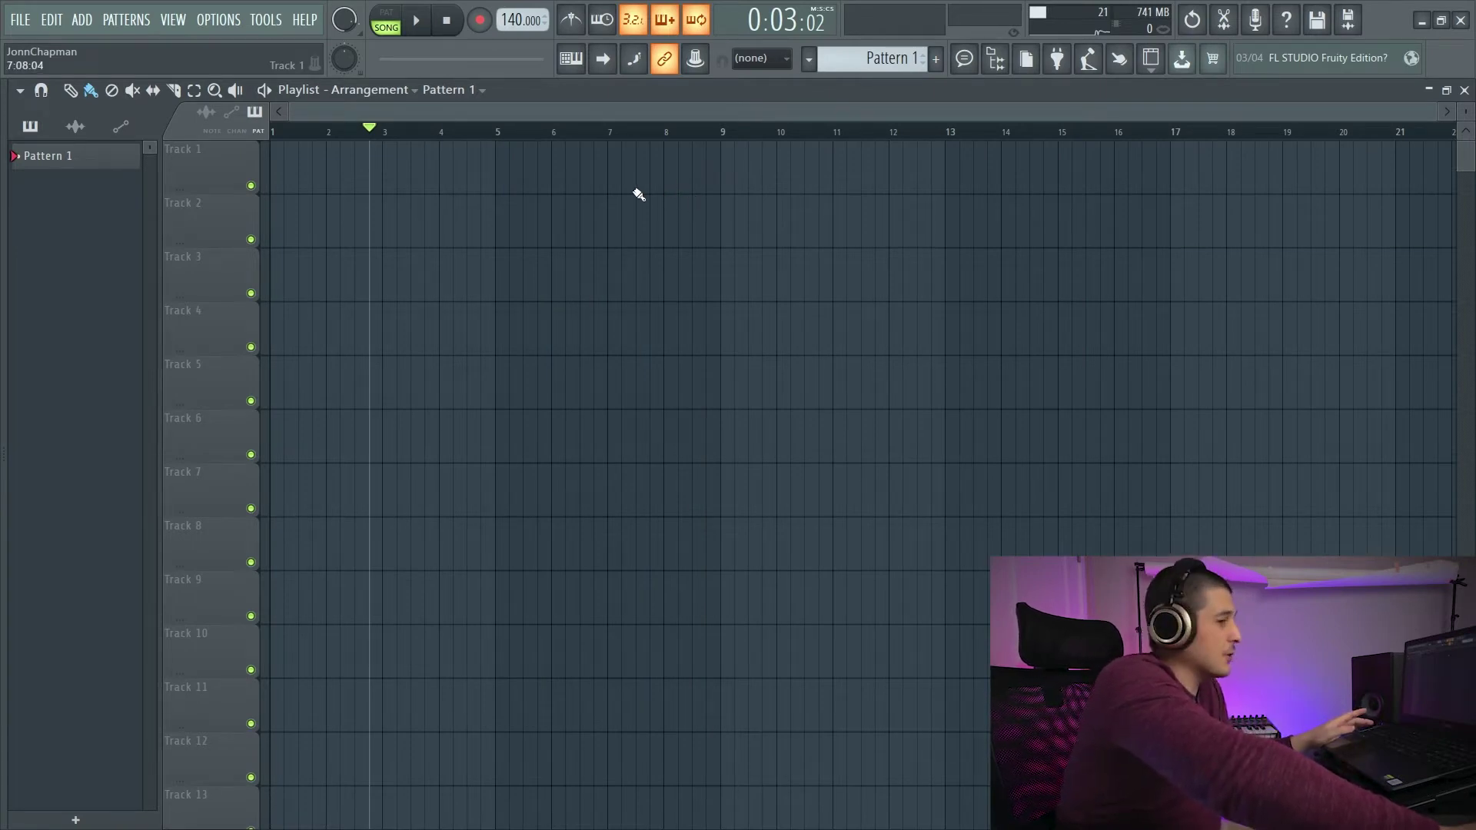
Switch to Pattern 2 and reopen the PG-8X synth editor from the channel rack
{"action": "key", "text": "F4"}
{"action": "key", "text": "F6"}
{"action": "left_click", "coordinate": [446, 415]}
{"action": "left_click_drag", "start_coordinate": [532, 183], "coordinate": [505, 140]}
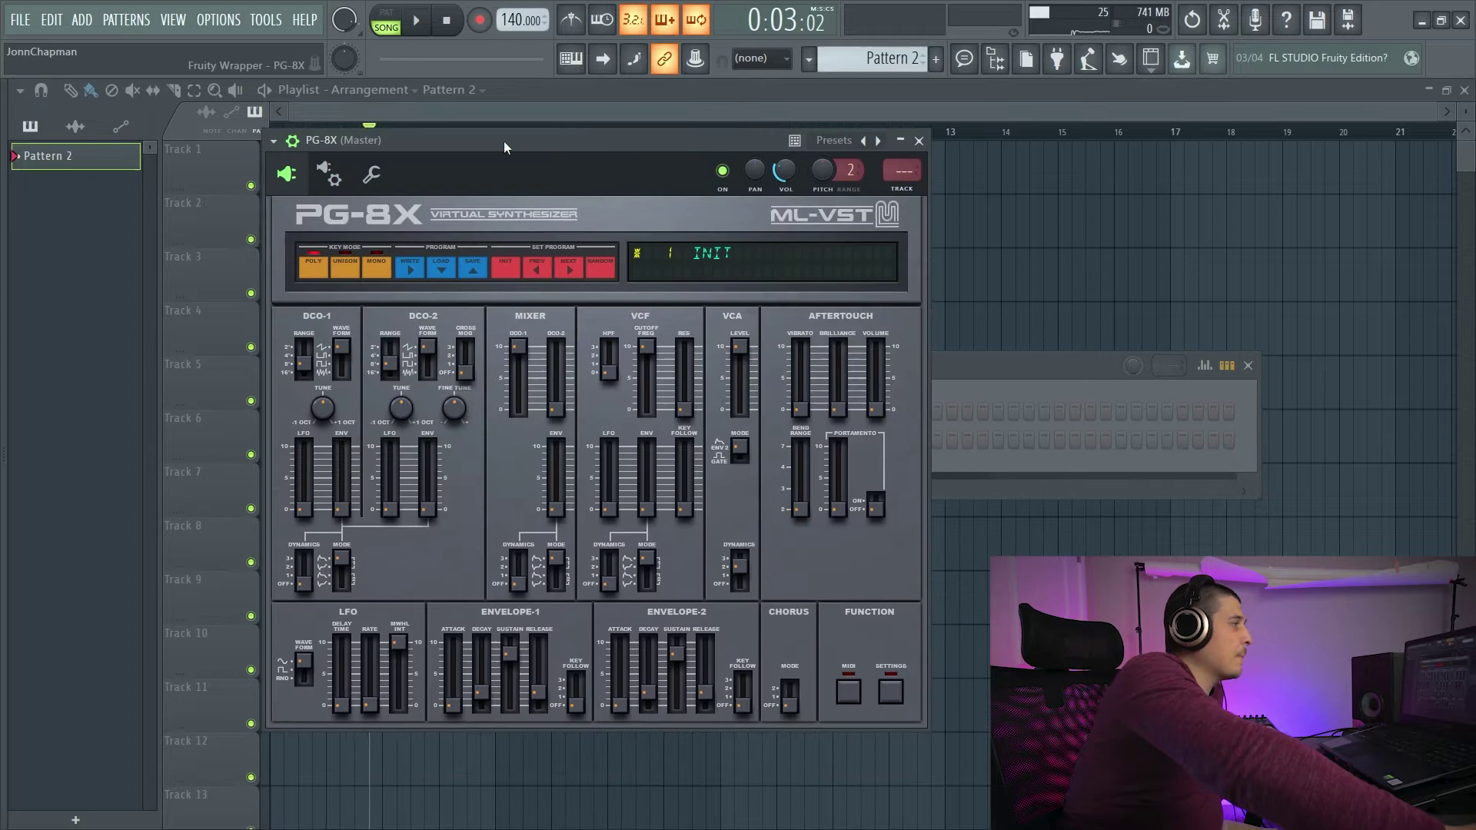
Show the PG-8X VST wrapper Settings page with its GUI scaling options
{"action": "left_click", "coordinate": [333, 177]}
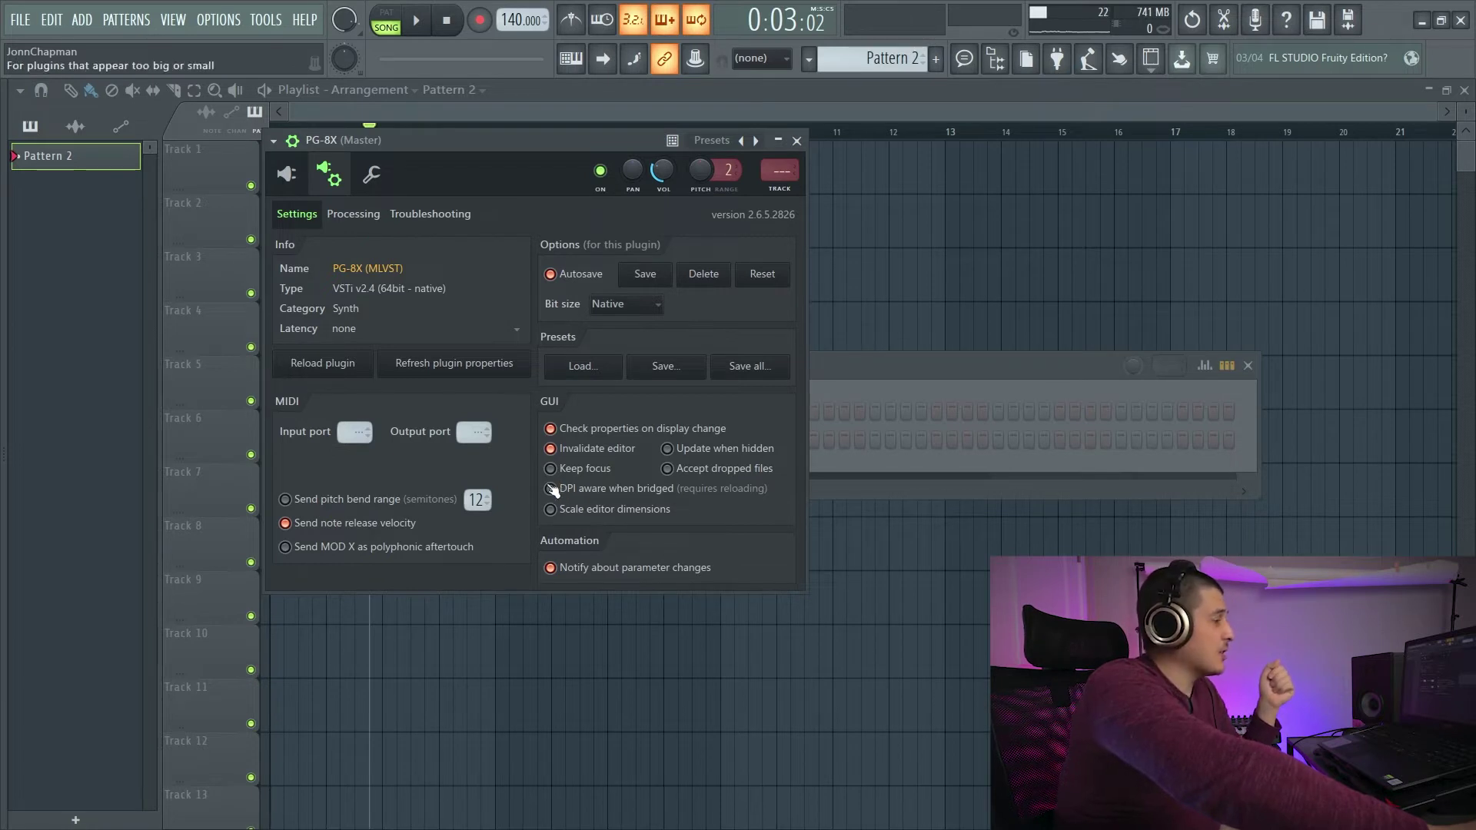
Tick Make bridged on the PG-8X Processing tab so it runs as a 64bit bridged VSTi
{"action": "left_click", "coordinate": [375, 216]}
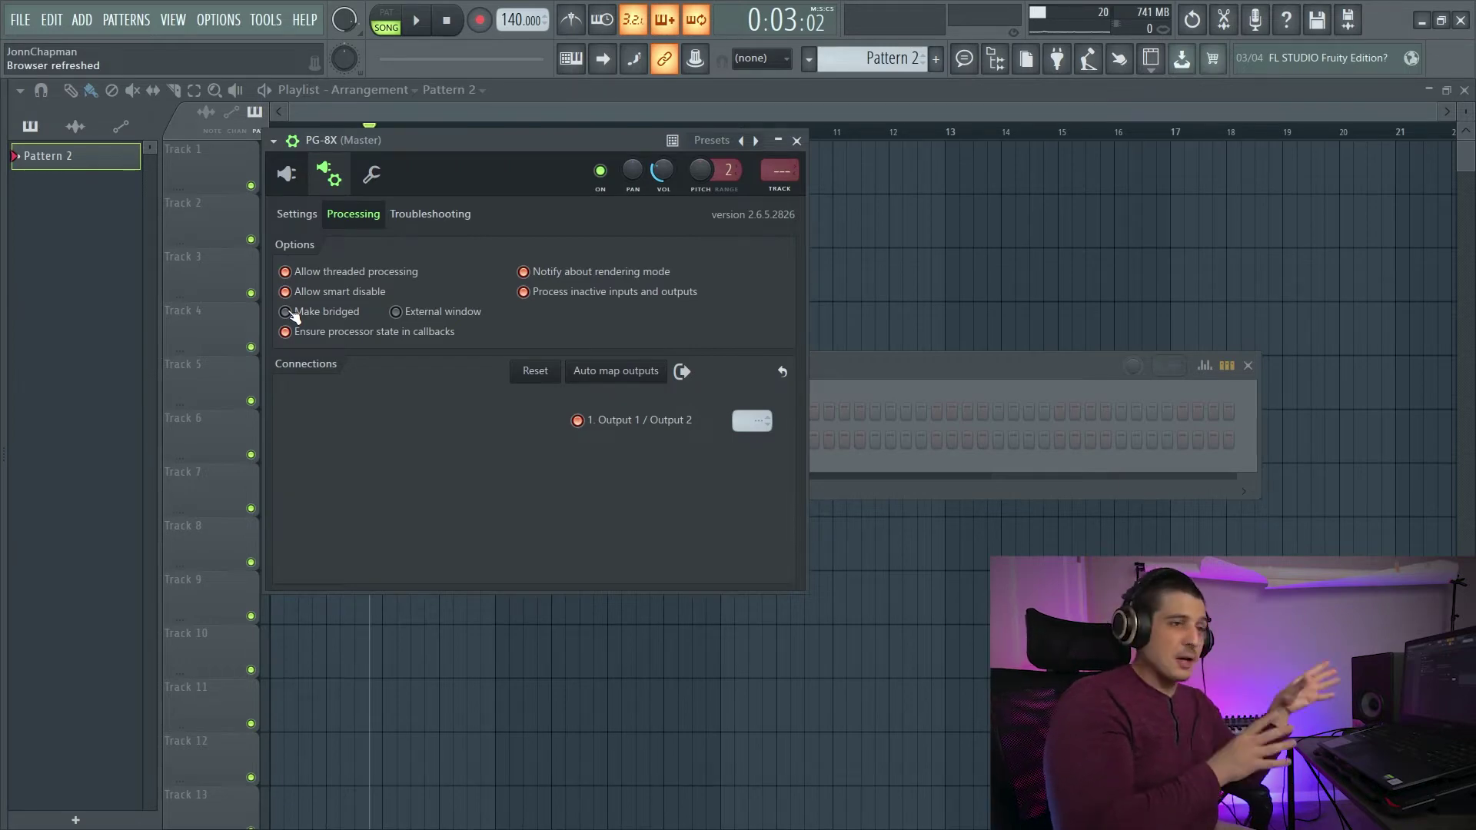
{"action": "left_click", "coordinate": [288, 311]}
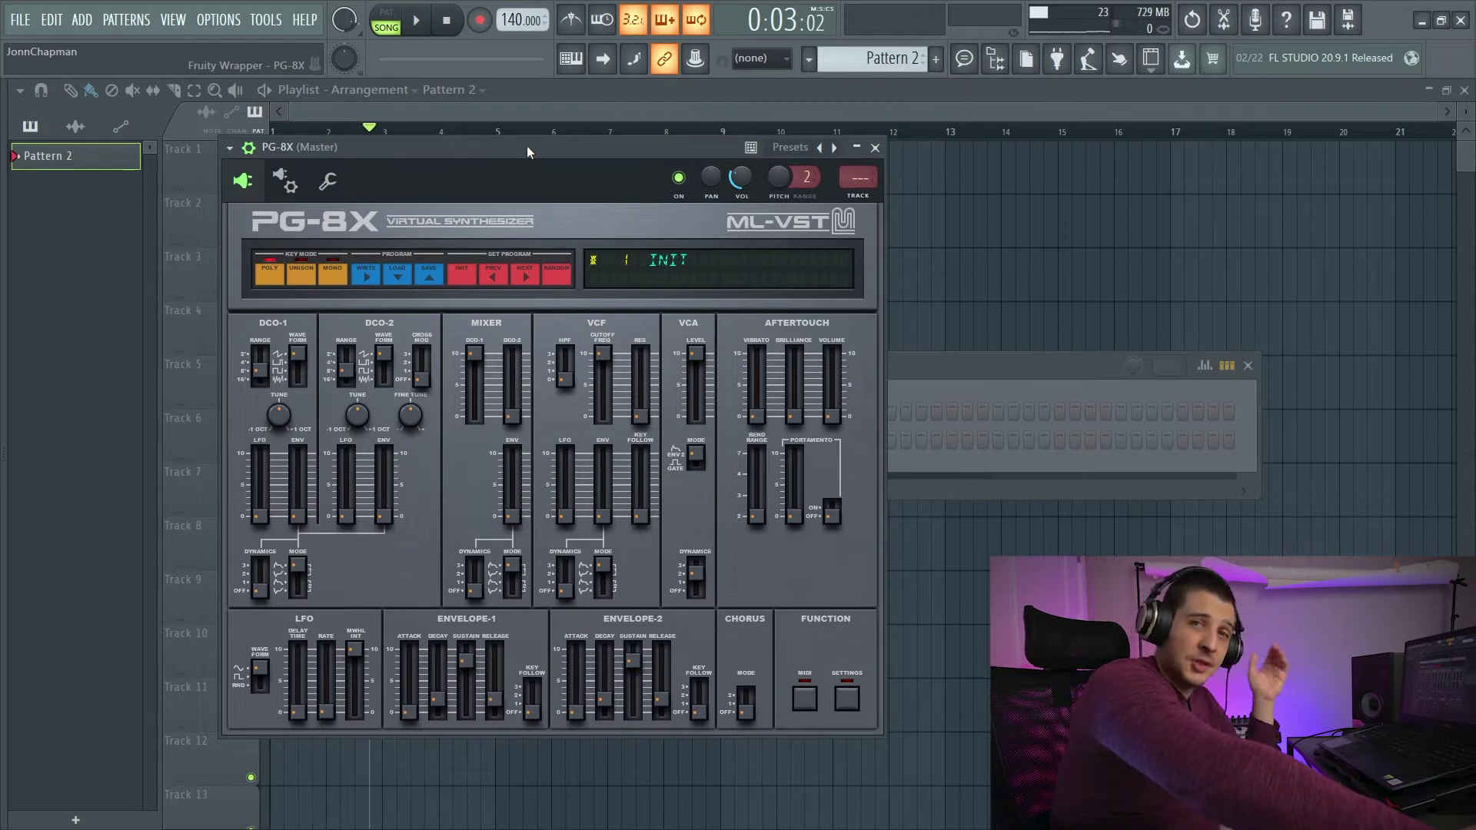
{"action": "left_click_drag", "start_coordinate": [468, 155], "coordinate": [590, 159]}
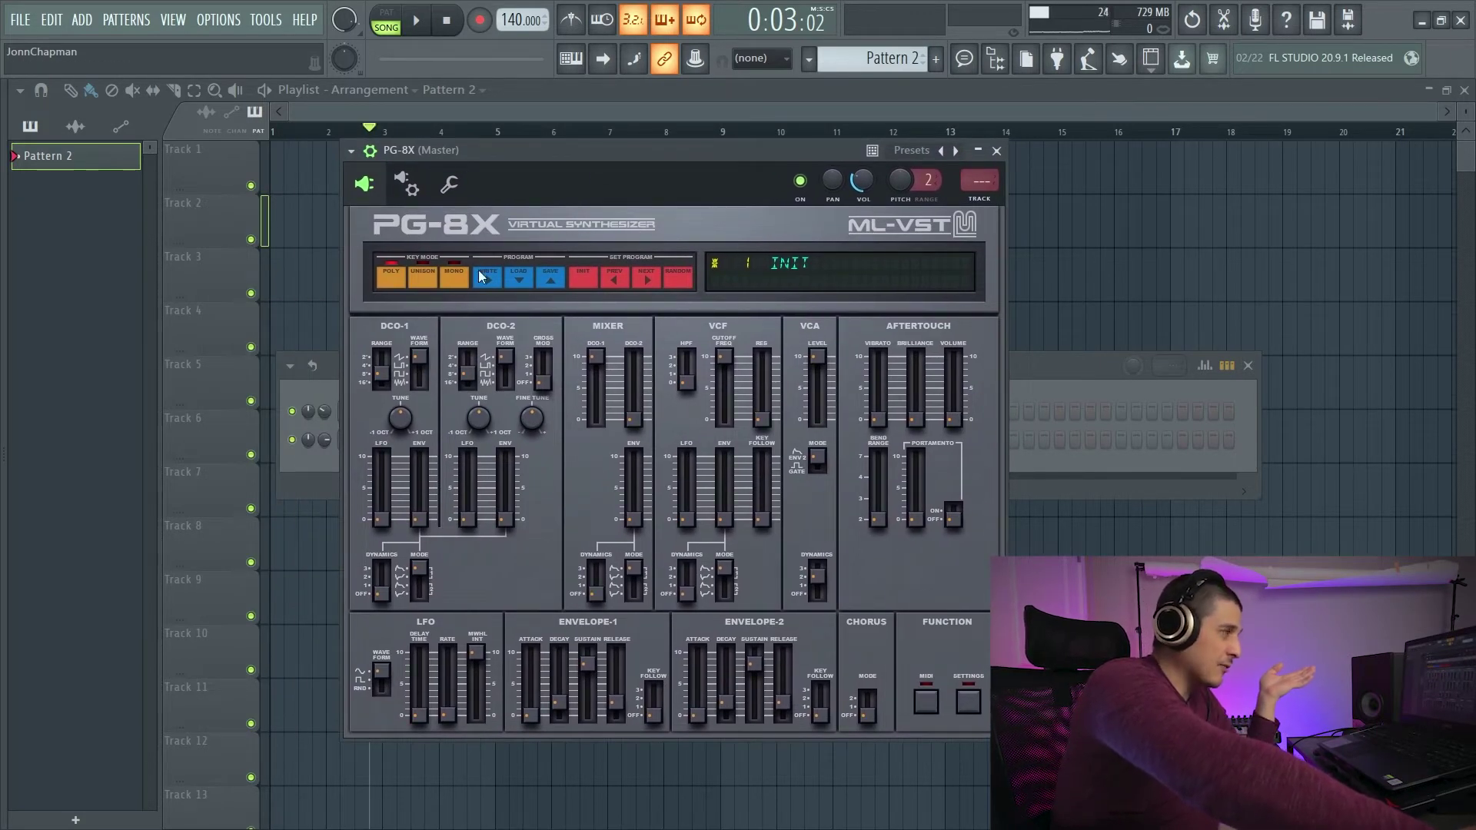
{"action": "left_click_drag", "start_coordinate": [488, 156], "coordinate": [459, 155]}
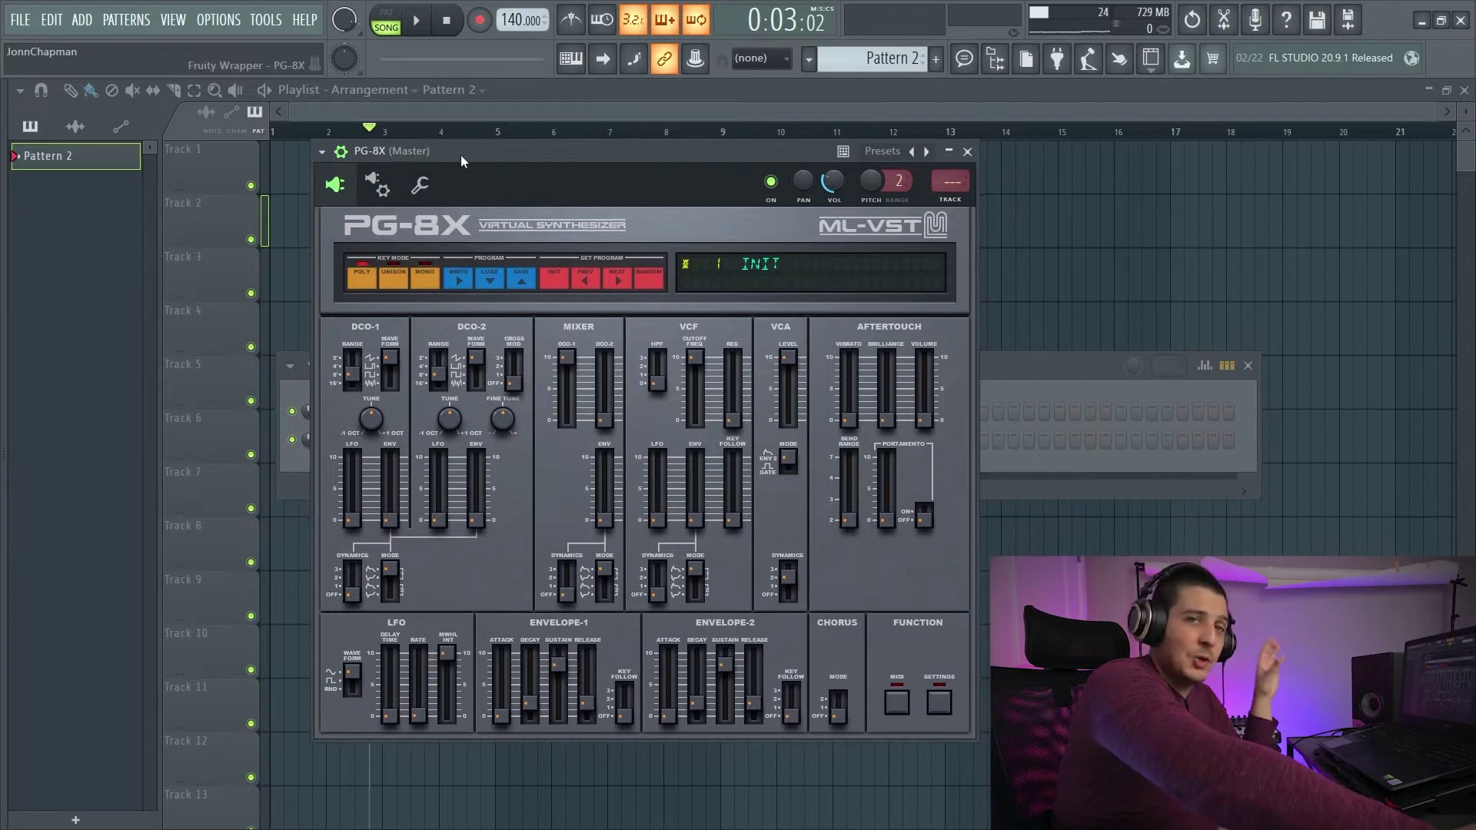
{"action": "left_click", "coordinate": [377, 185]}
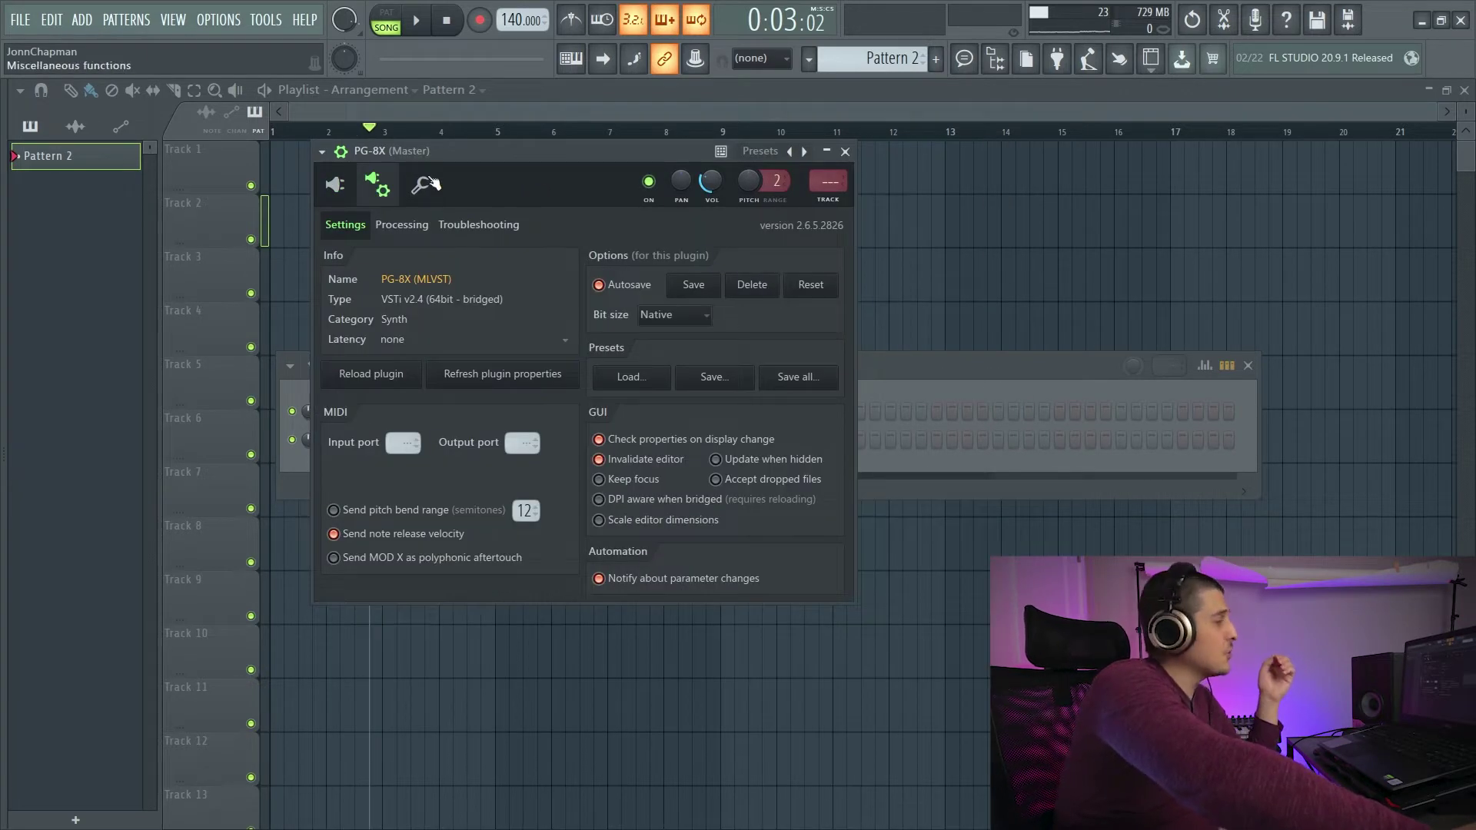
Tick External window for the bridged PG-8X and position its detached editor window
{"action": "left_click", "coordinate": [418, 222]}
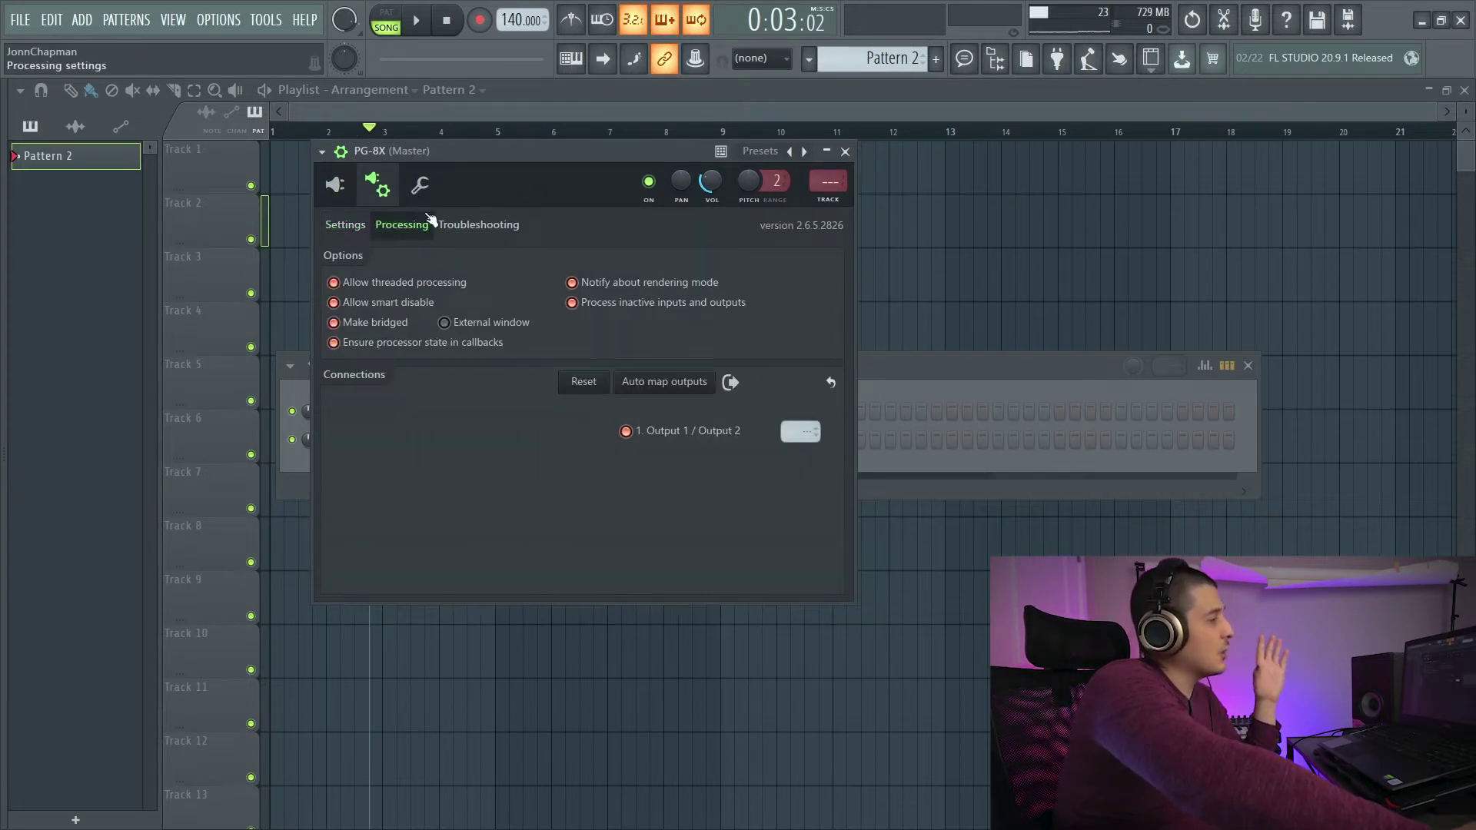
{"action": "left_click", "coordinate": [444, 323]}
{"action": "left_click_drag", "start_coordinate": [597, 100], "coordinate": [496, 85]}
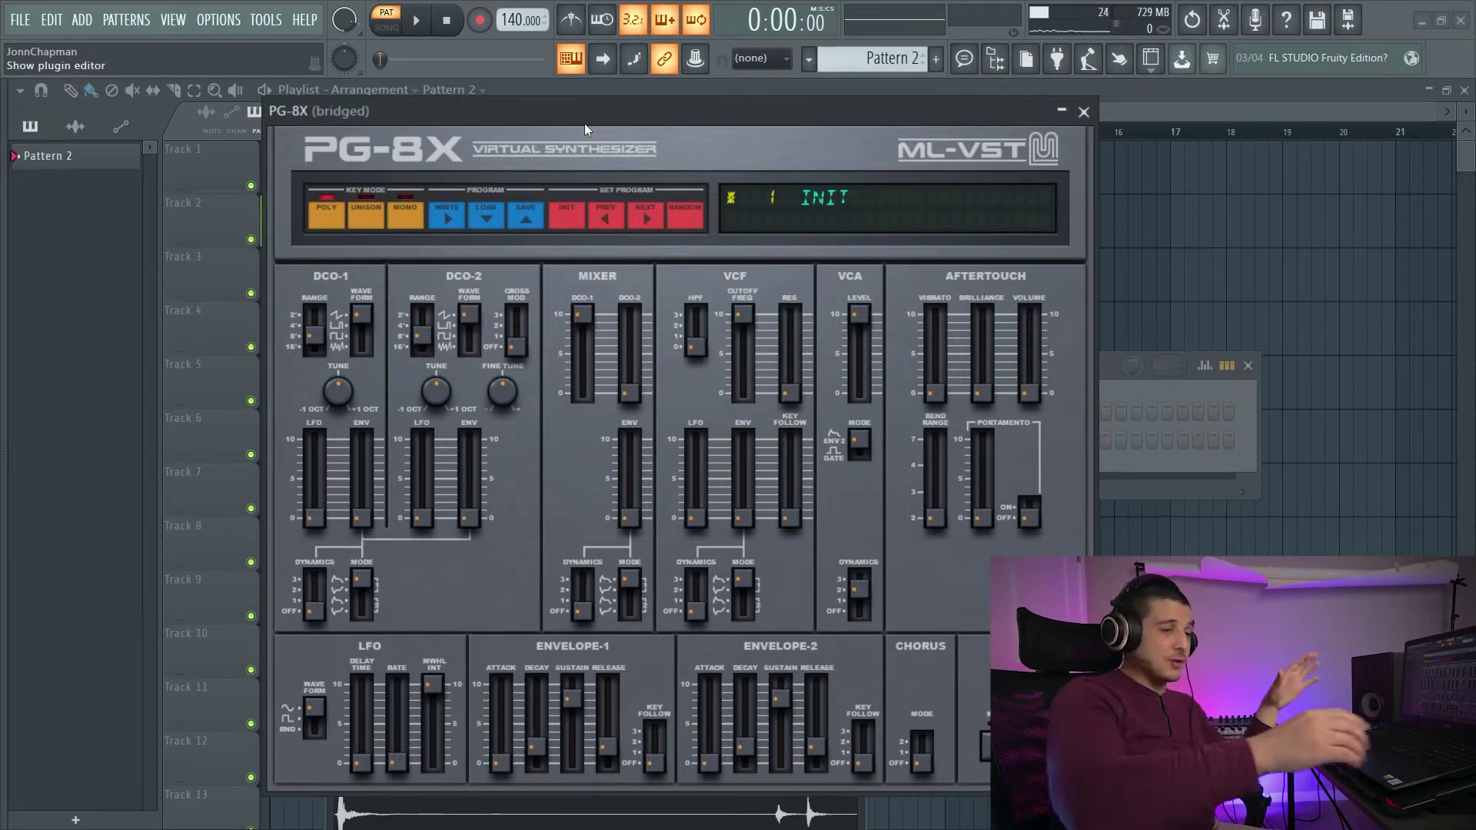
{"action": "left_click_drag", "start_coordinate": [566, 134], "coordinate": [580, 90]}
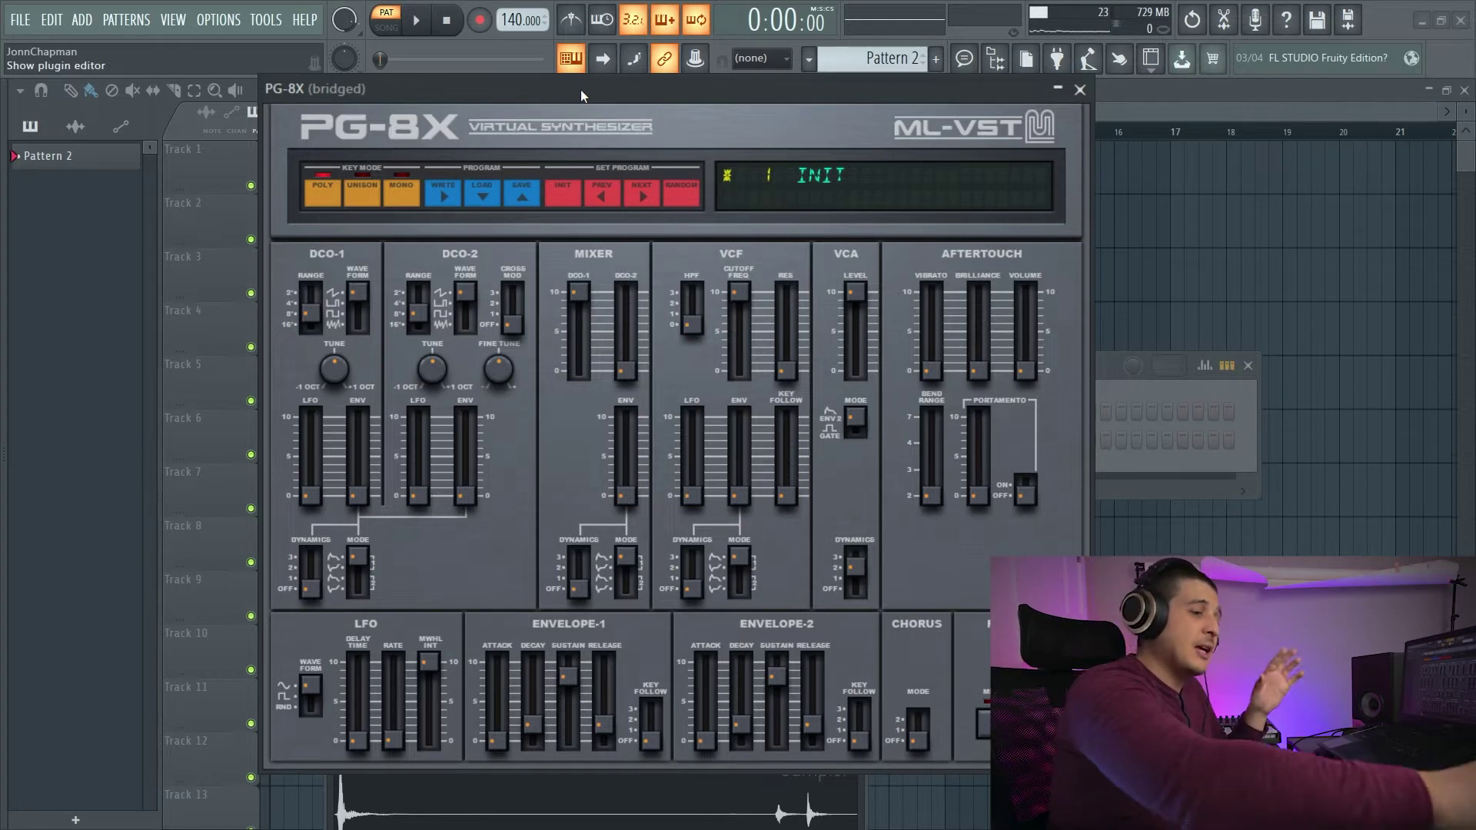
{"action": "left_click", "coordinate": [219, 19]}
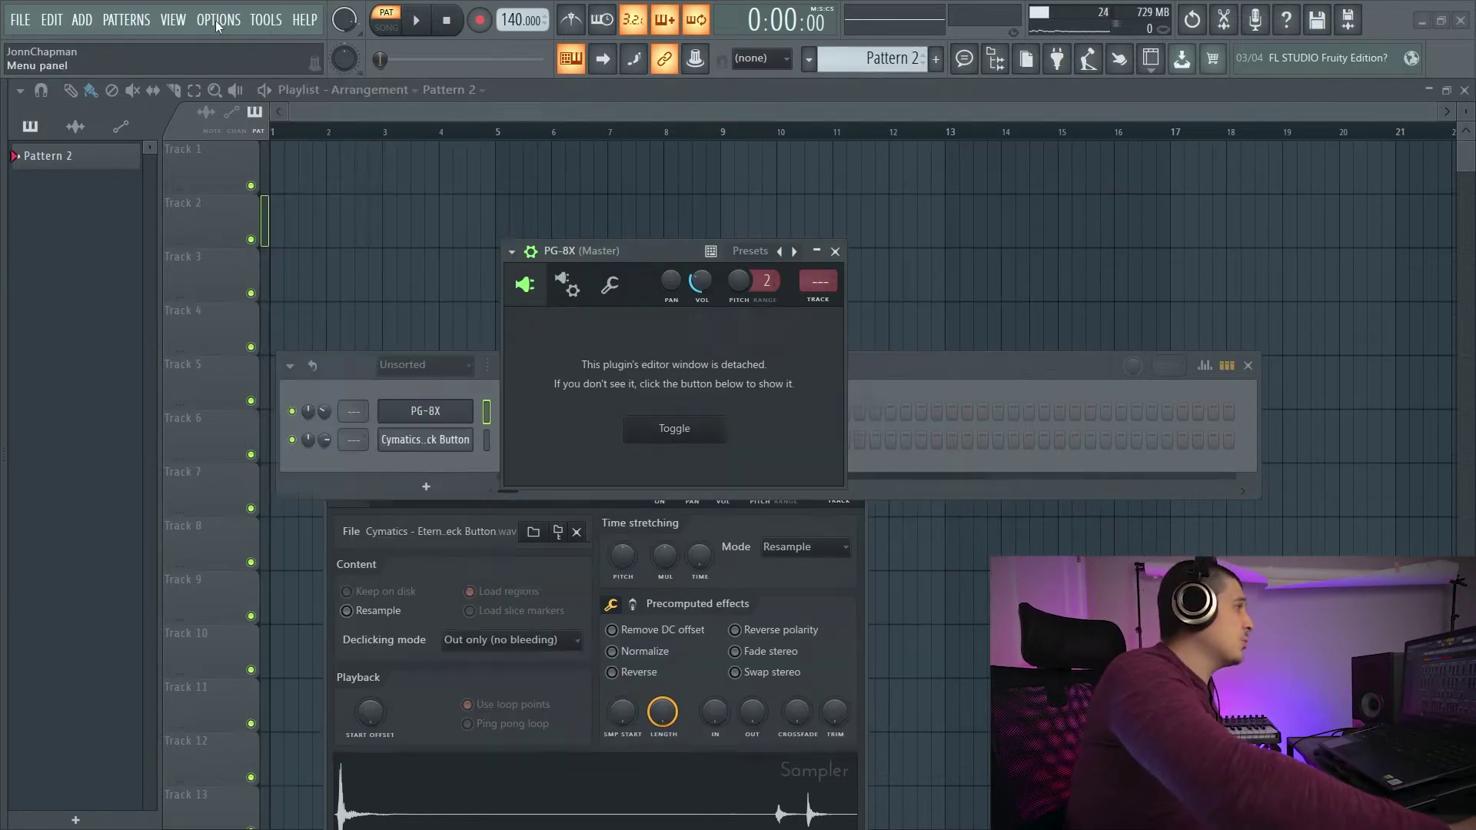
{"action": "left_click", "coordinate": [230, 77]}
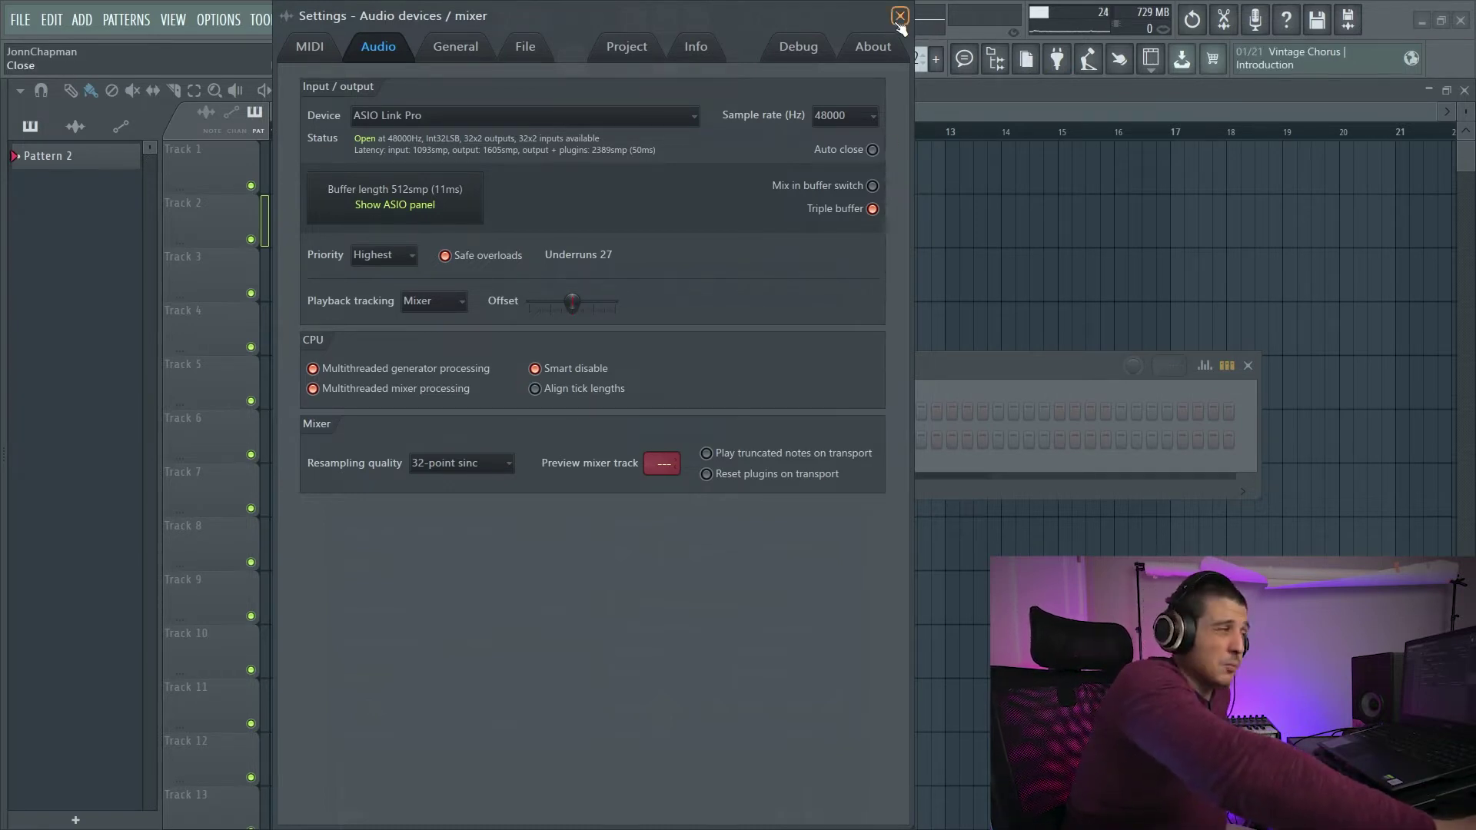
{"action": "left_click_drag", "start_coordinate": [781, 29], "coordinate": [794, 29]}
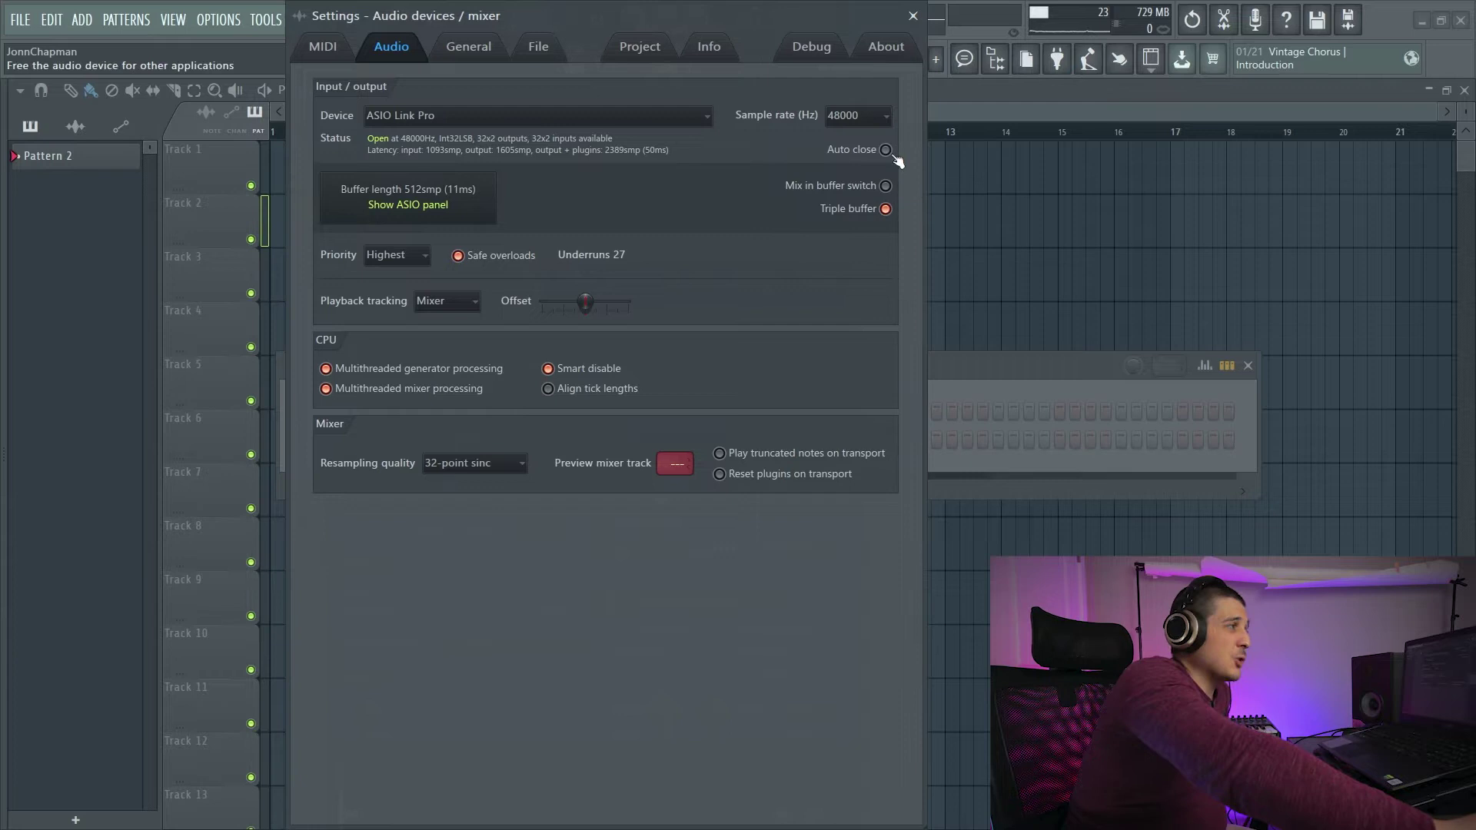
{"action": "left_click", "coordinate": [915, 19]}
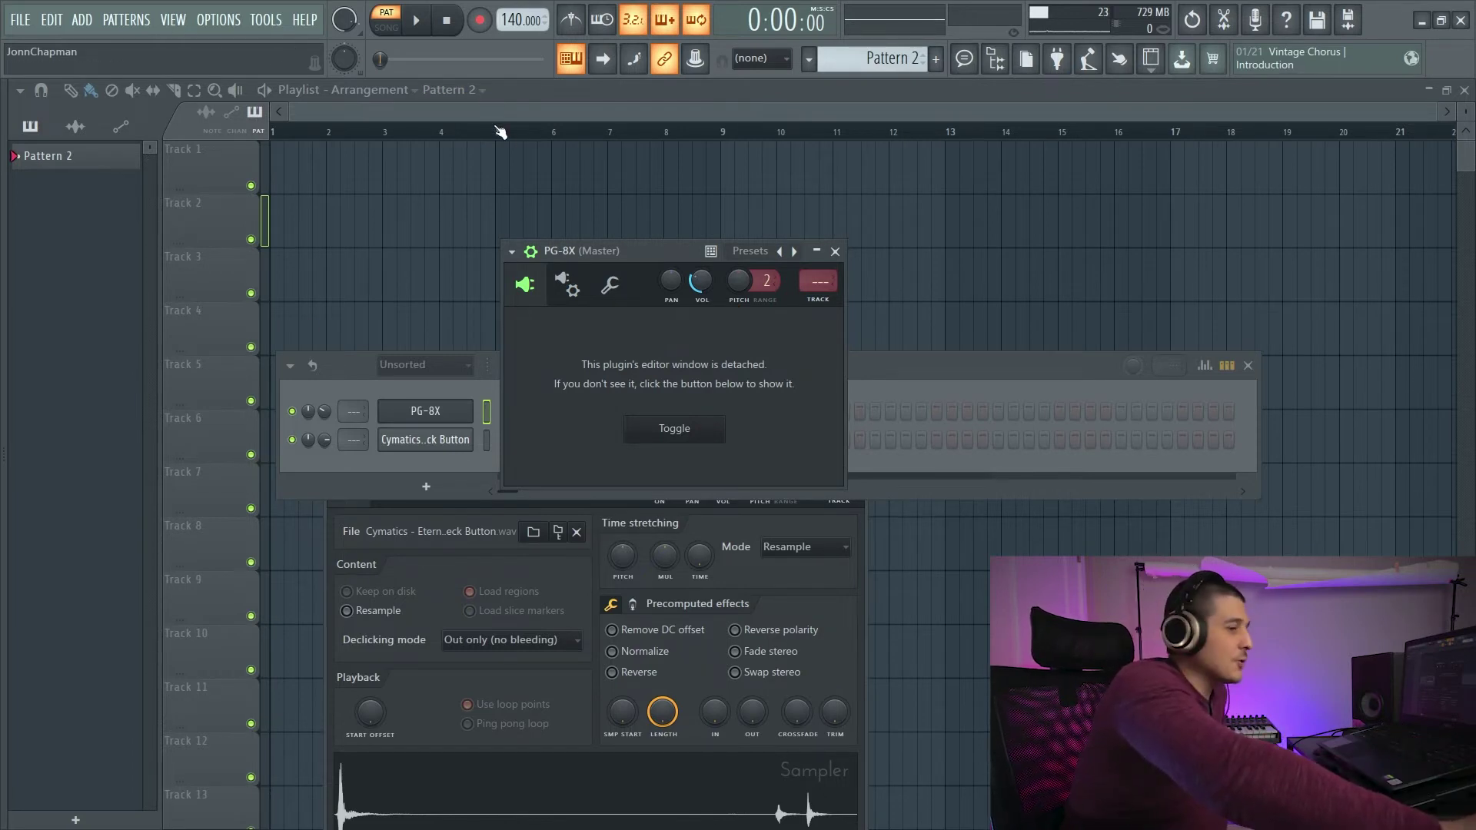
Untick bridging on the PG-8X Processing tab so it runs natively (64bit - native)
{"action": "left_click_drag", "start_coordinate": [547, 249], "coordinate": [769, 252]}
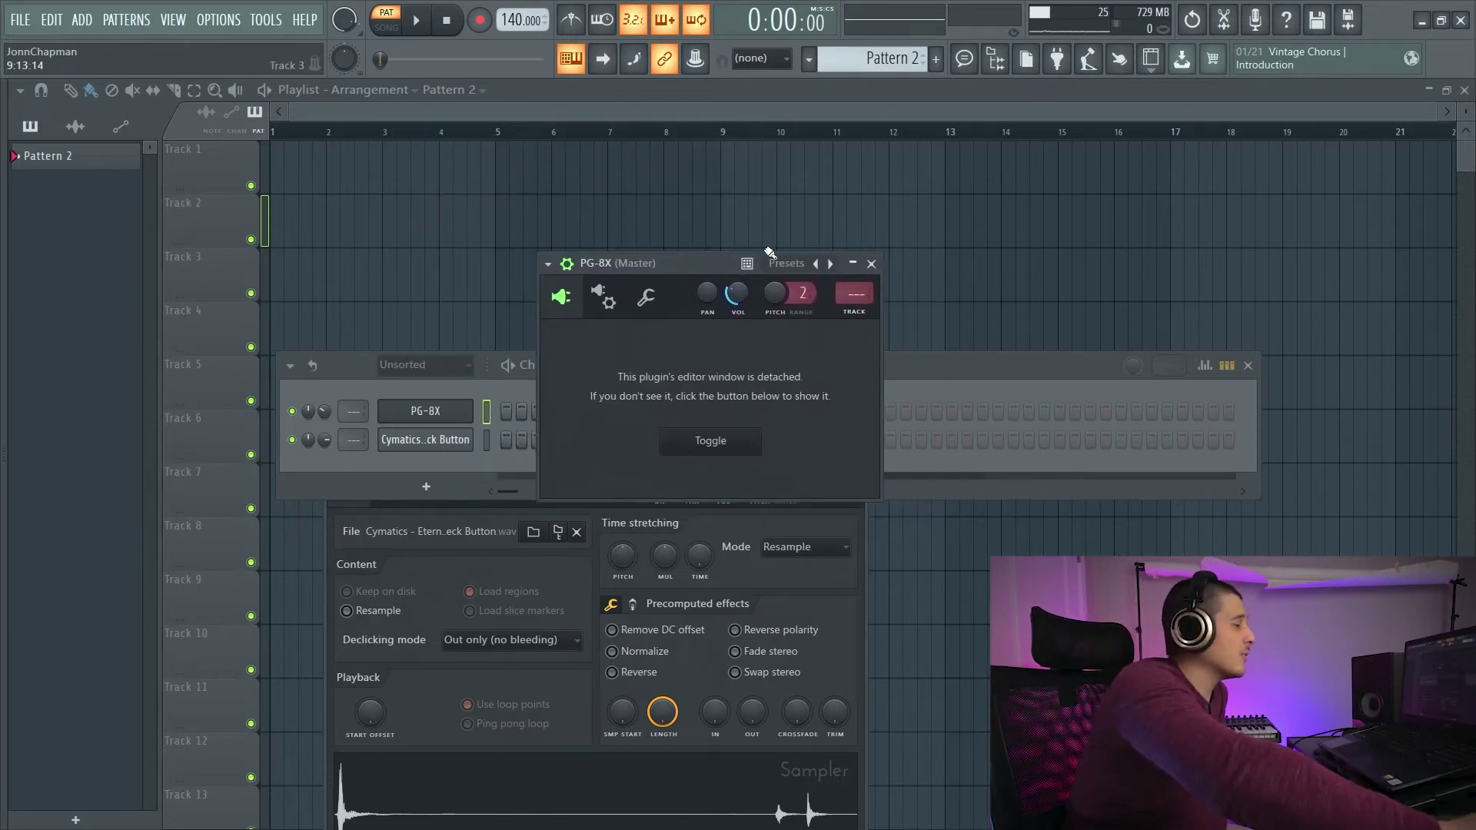
{"action": "left_click_drag", "start_coordinate": [676, 263], "coordinate": [558, 247]}
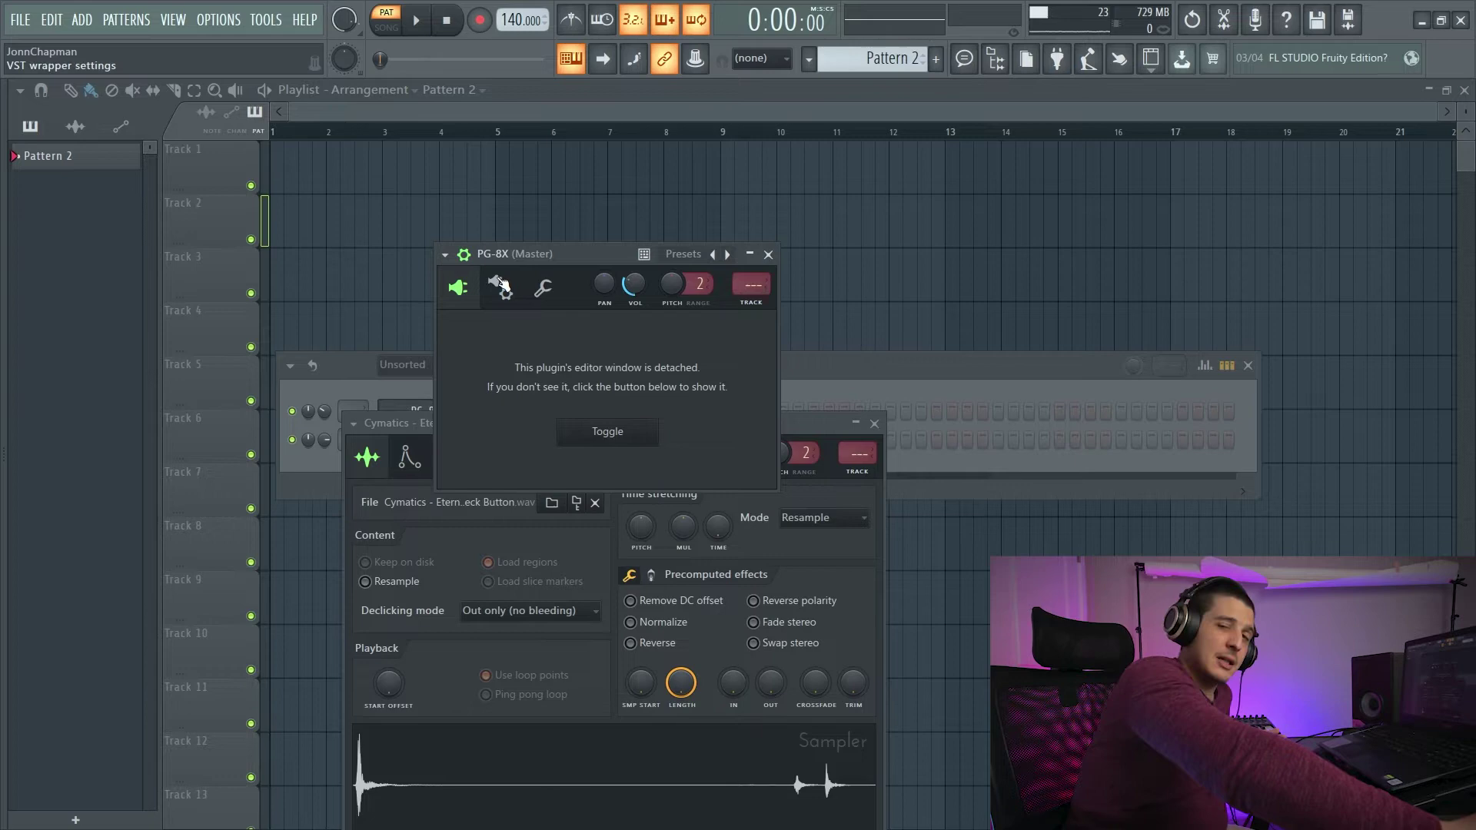
{"action": "left_click", "coordinate": [505, 298]}
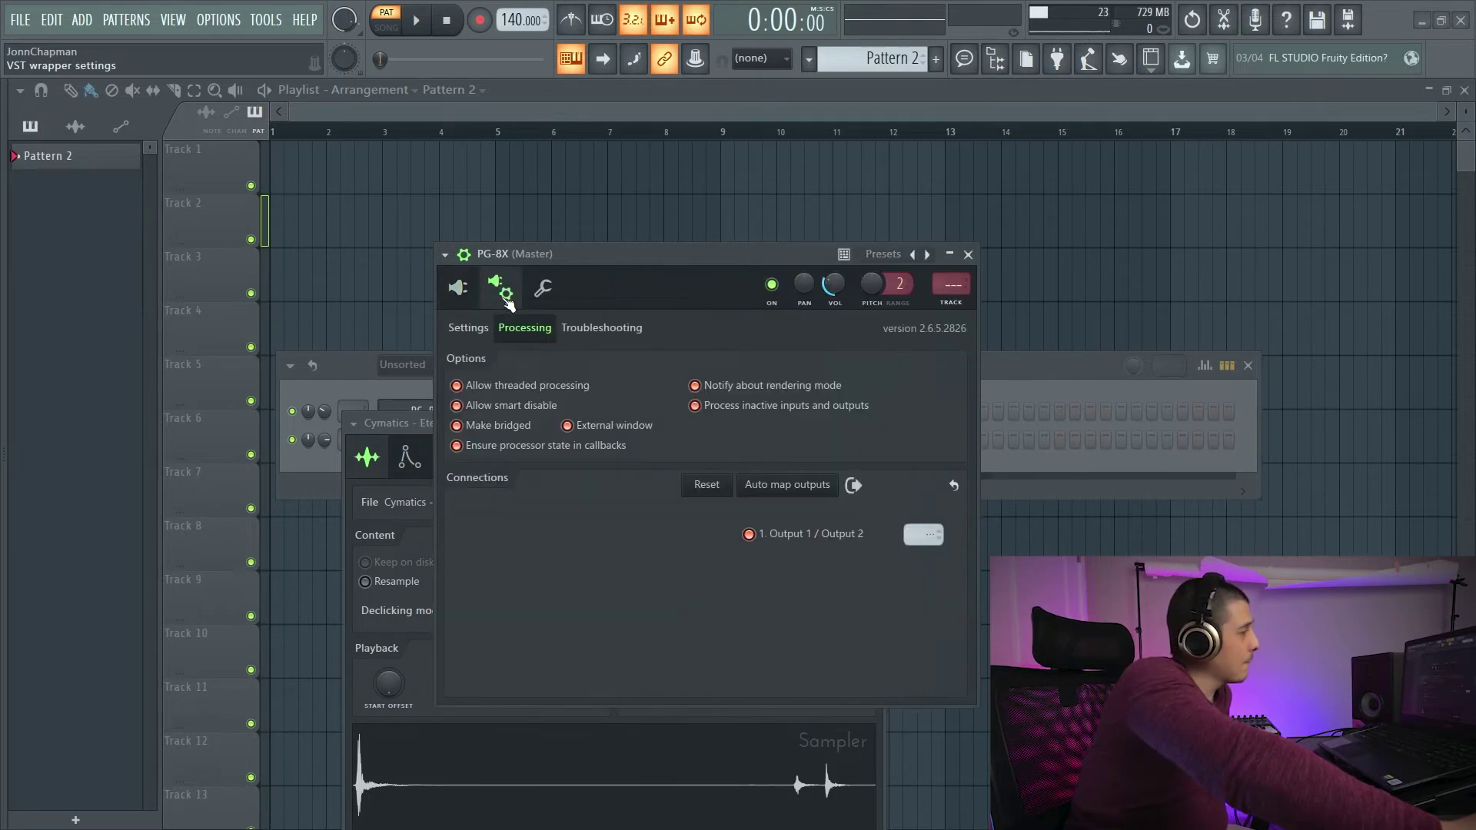
{"action": "left_click", "coordinate": [469, 428]}
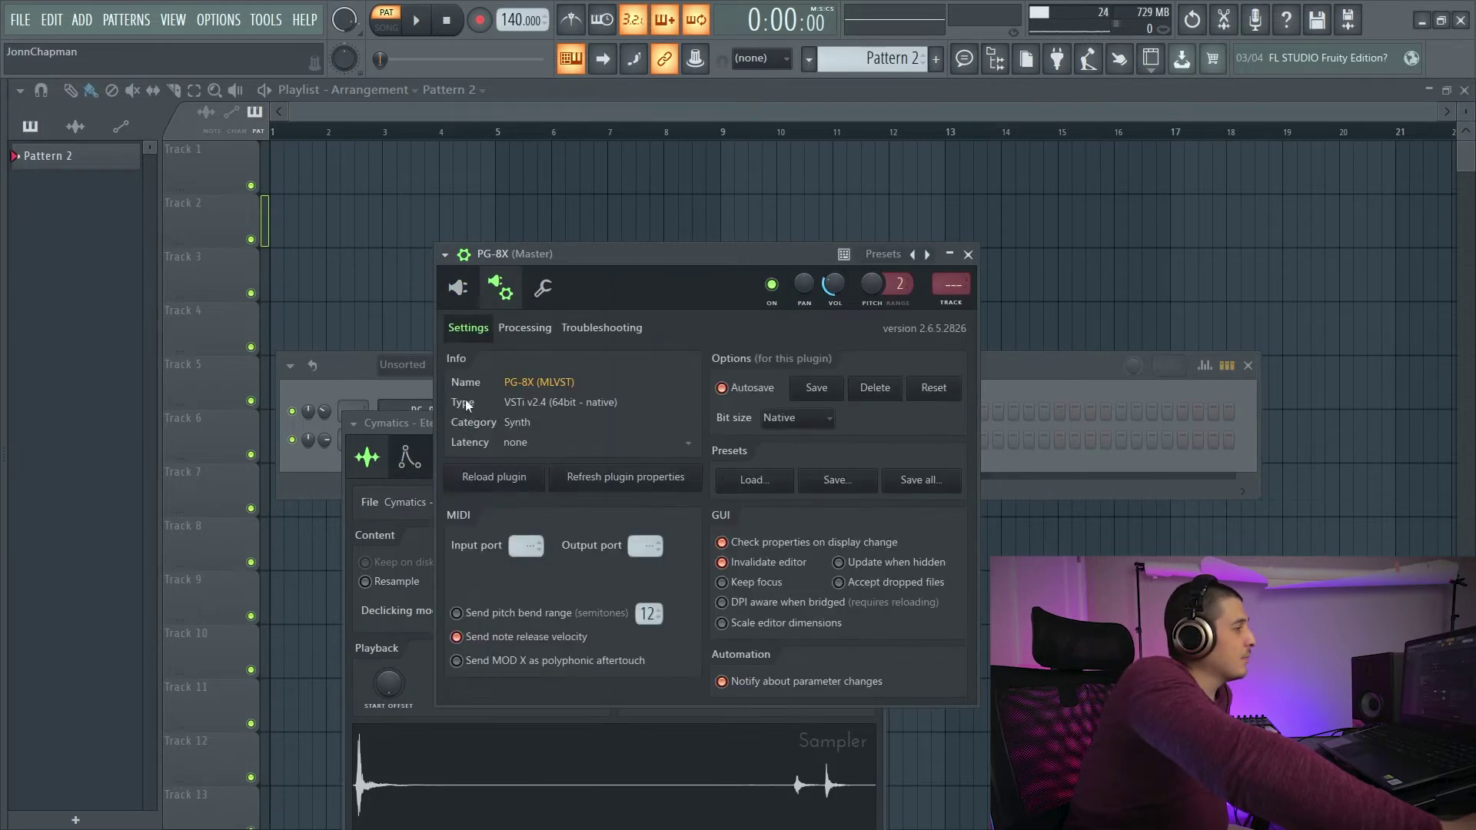
Reposition the PG-8X window and return to its wrapper settings page
{"action": "left_click_drag", "start_coordinate": [525, 215], "coordinate": [486, 131]}
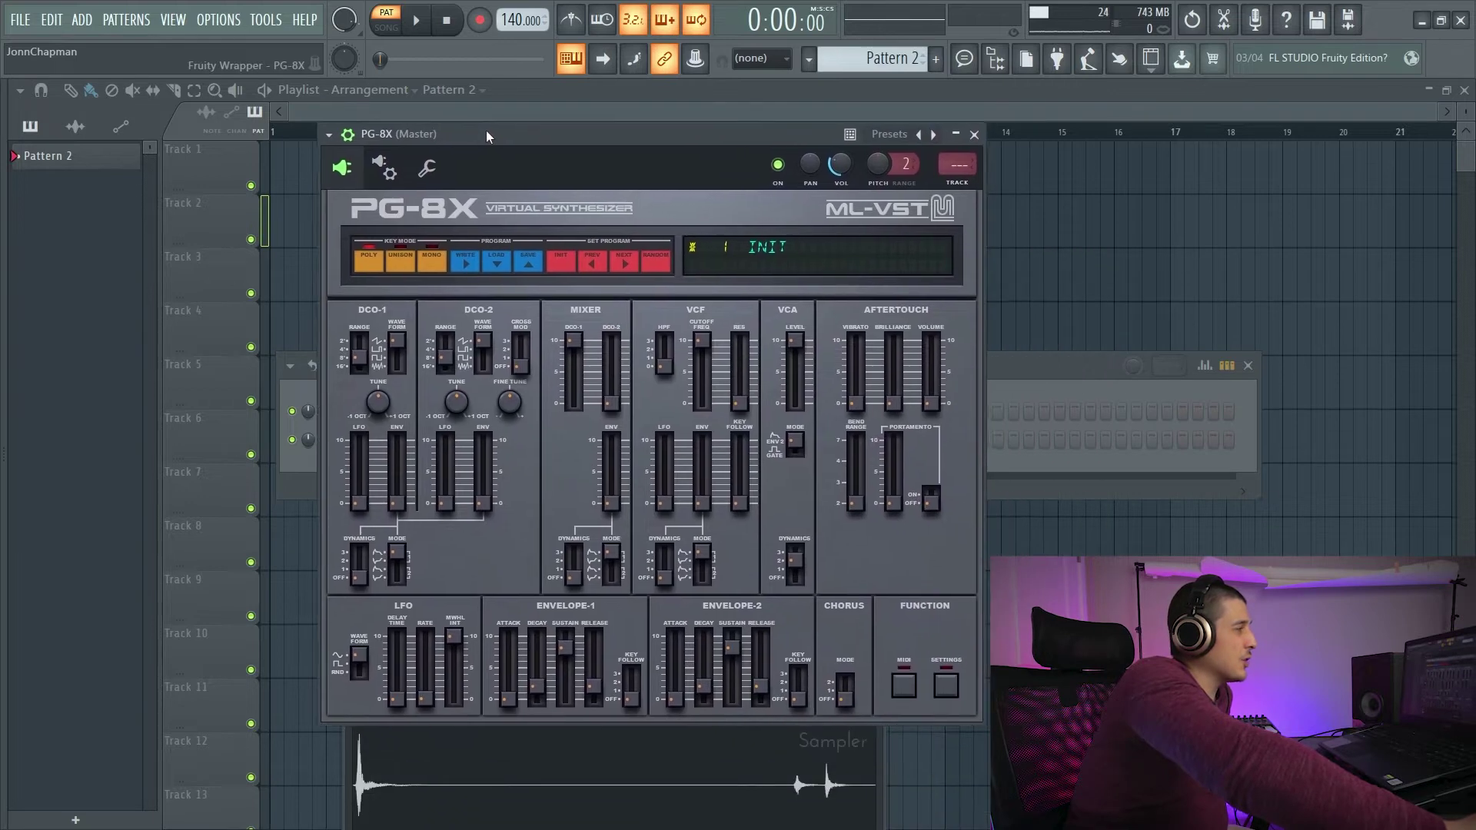
{"action": "left_click", "coordinate": [382, 167]}
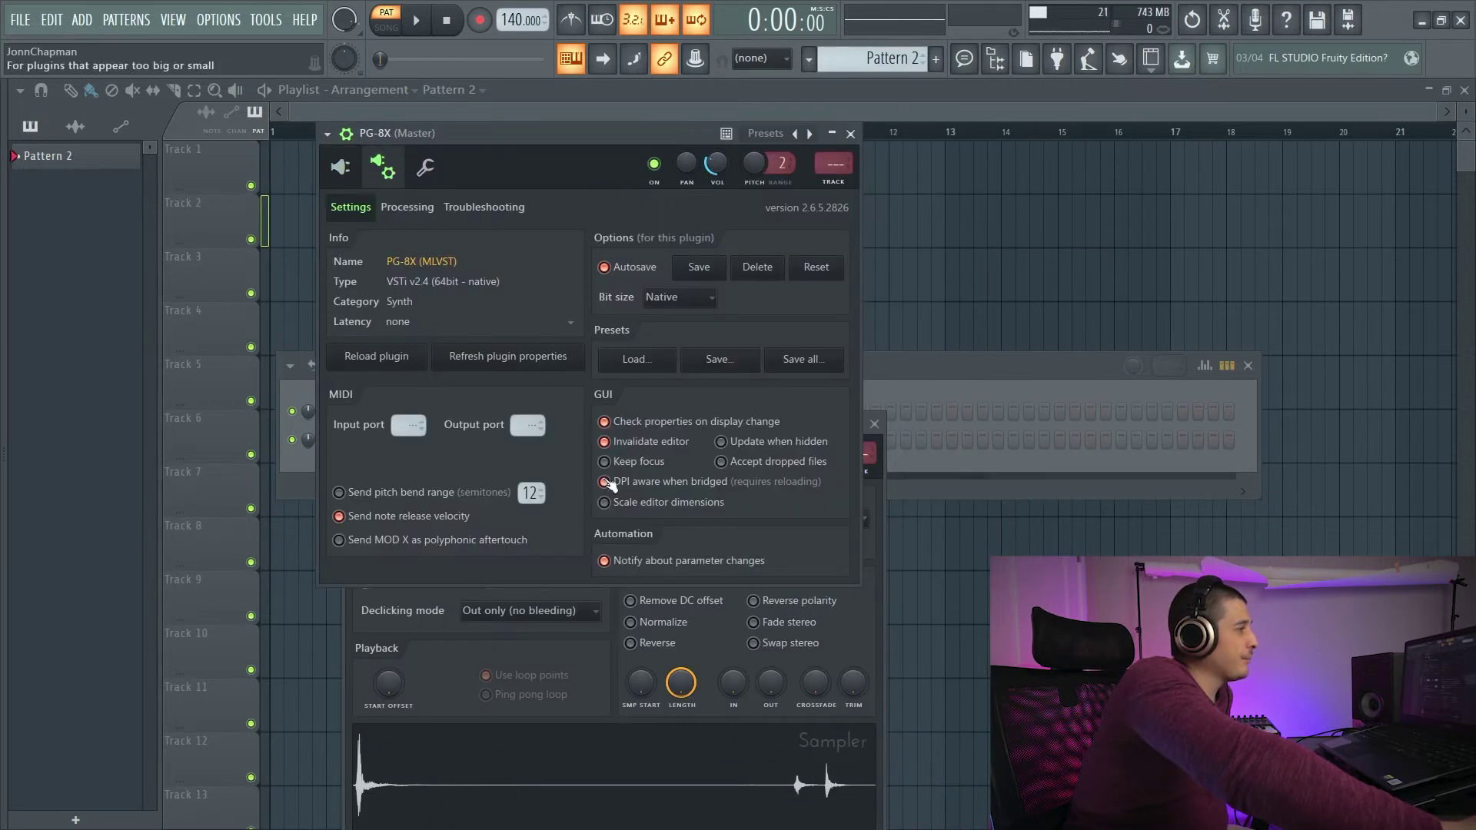
{"action": "left_click_drag", "start_coordinate": [419, 133], "coordinate": [450, 174]}
Set the PG-8X window to Detached and show its synth panel over the sampler
{"action": "left_click", "coordinate": [358, 175]}
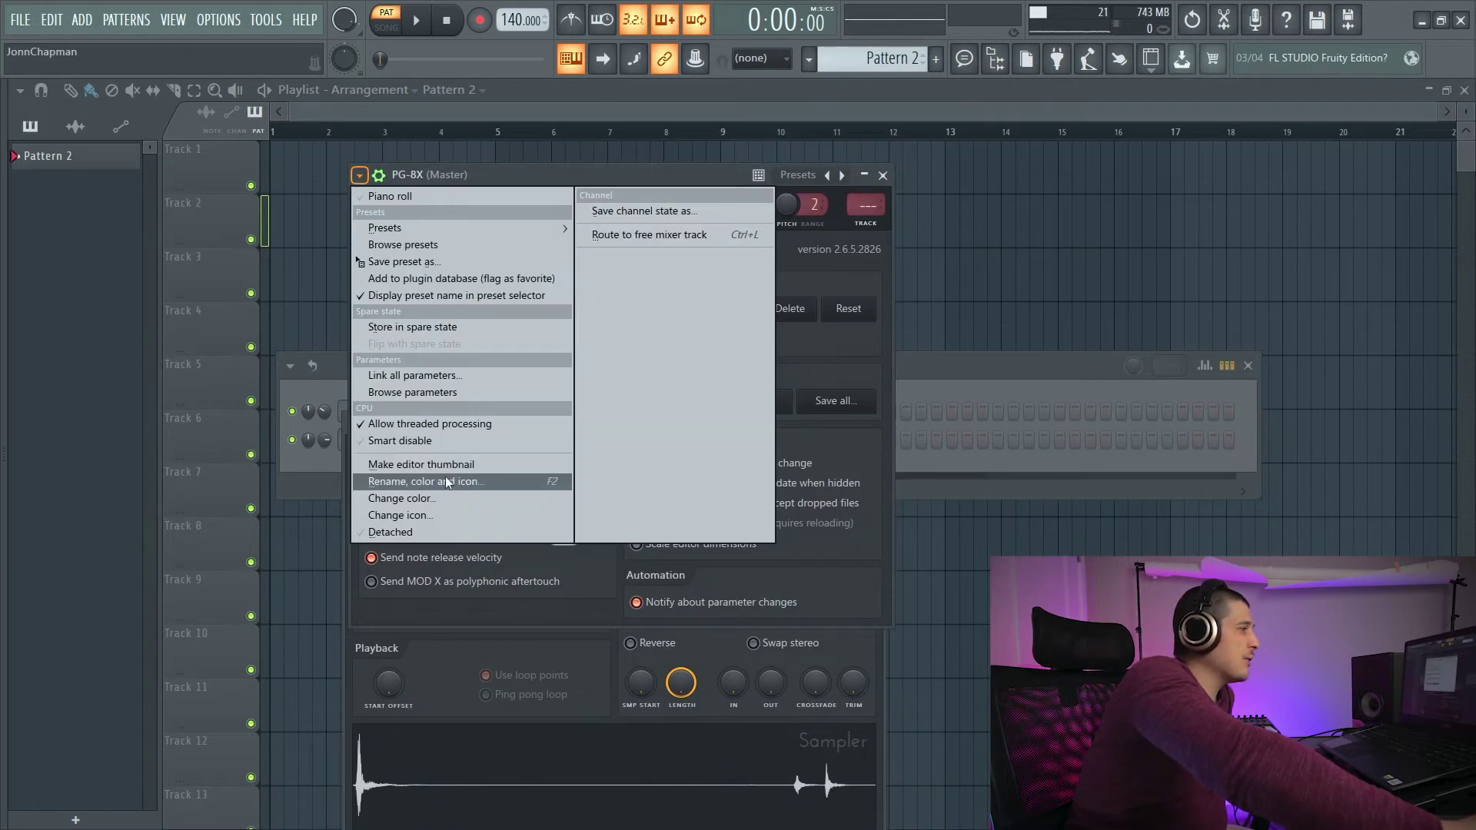
{"action": "left_click", "coordinate": [421, 528]}
{"action": "left_click_drag", "start_coordinate": [538, 177], "coordinate": [1461, 172]}
{"action": "left_click", "coordinate": [444, 216]}
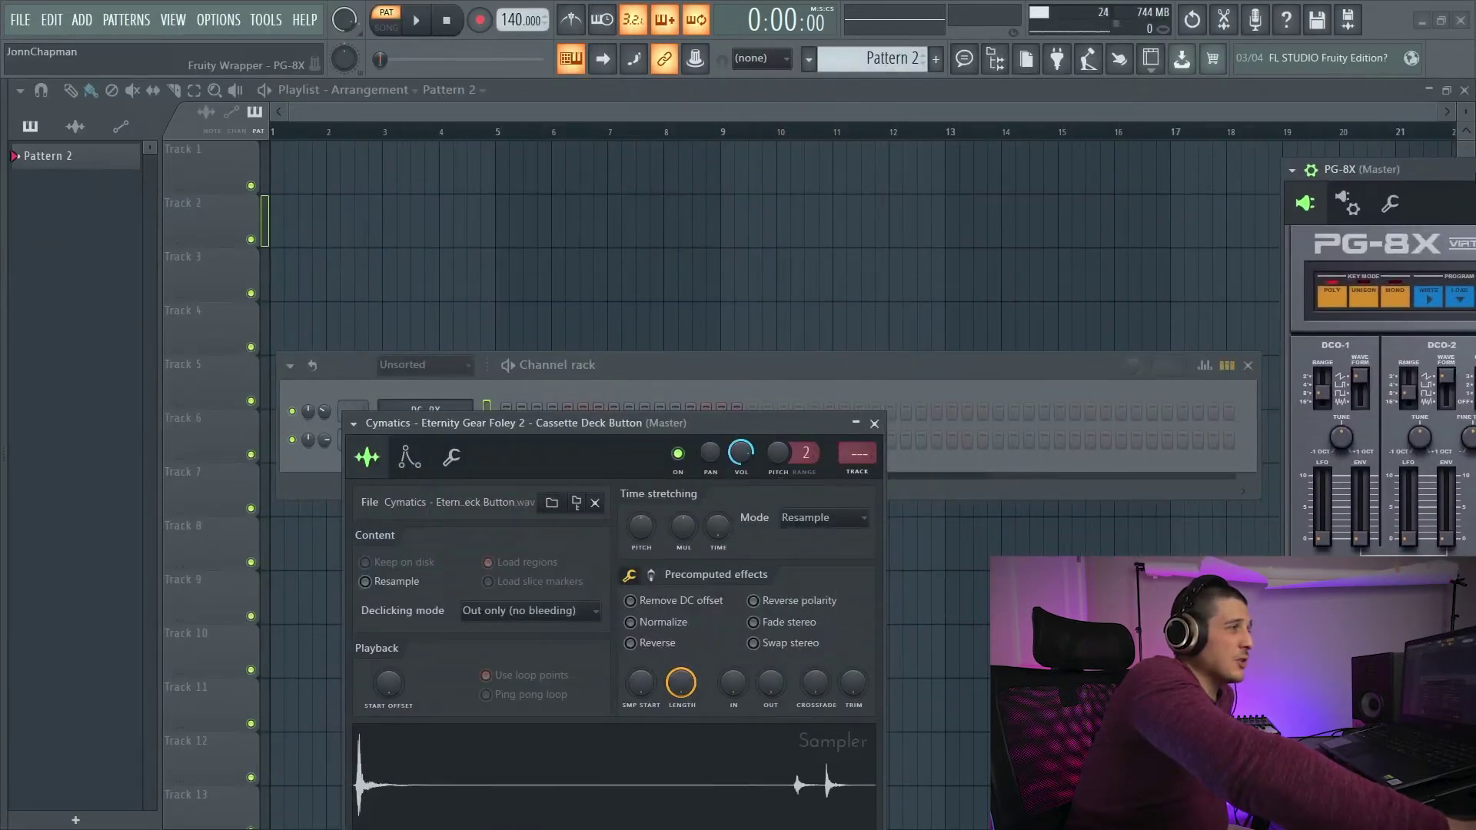
{"action": "left_click_drag", "start_coordinate": [1347, 168], "coordinate": [264, 154]}
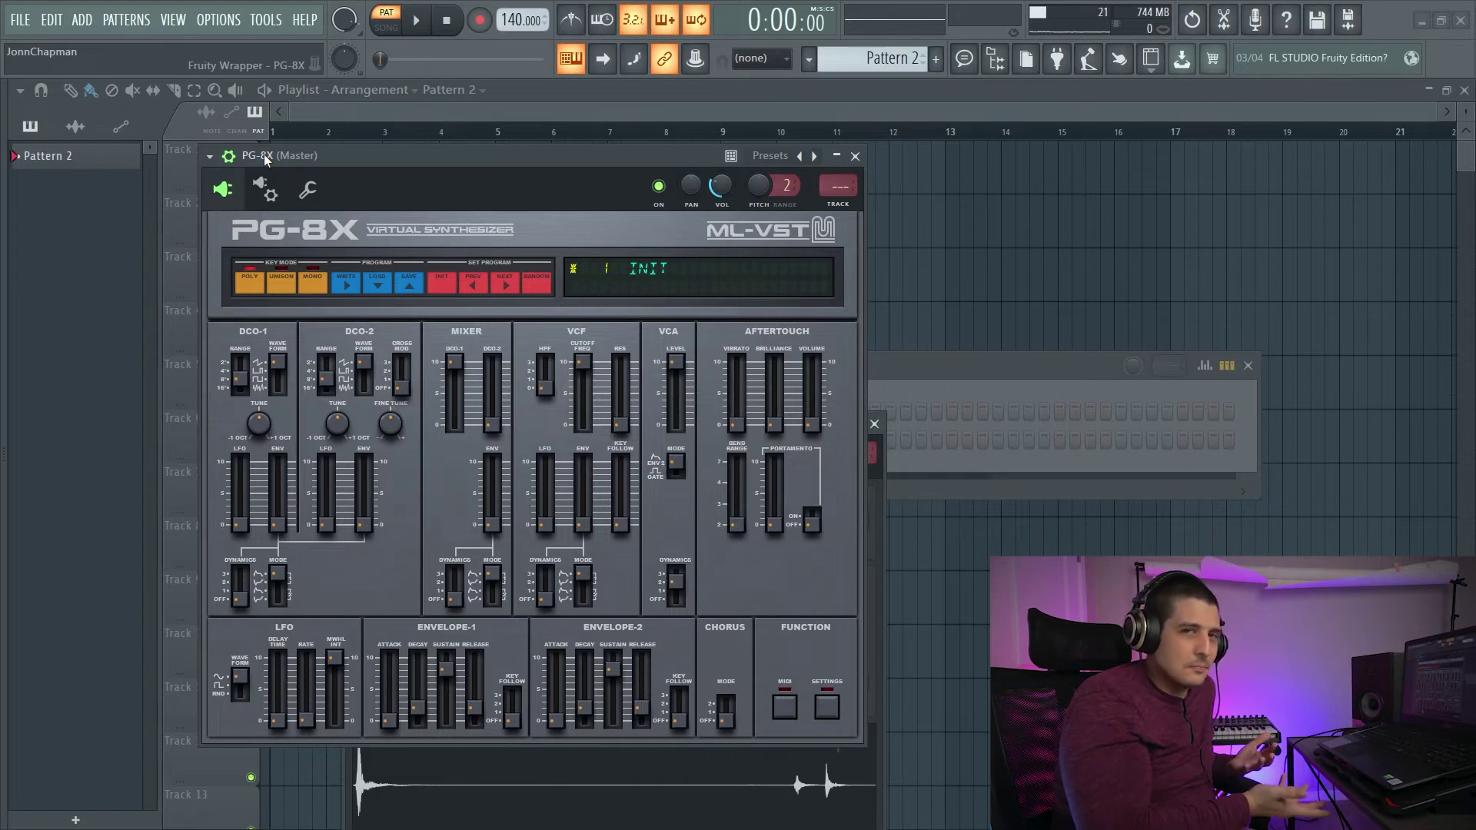
Nudge the PG-8X window and open the main OPTIONS menu
{"action": "left_click_drag", "start_coordinate": [461, 156], "coordinate": [475, 161]}
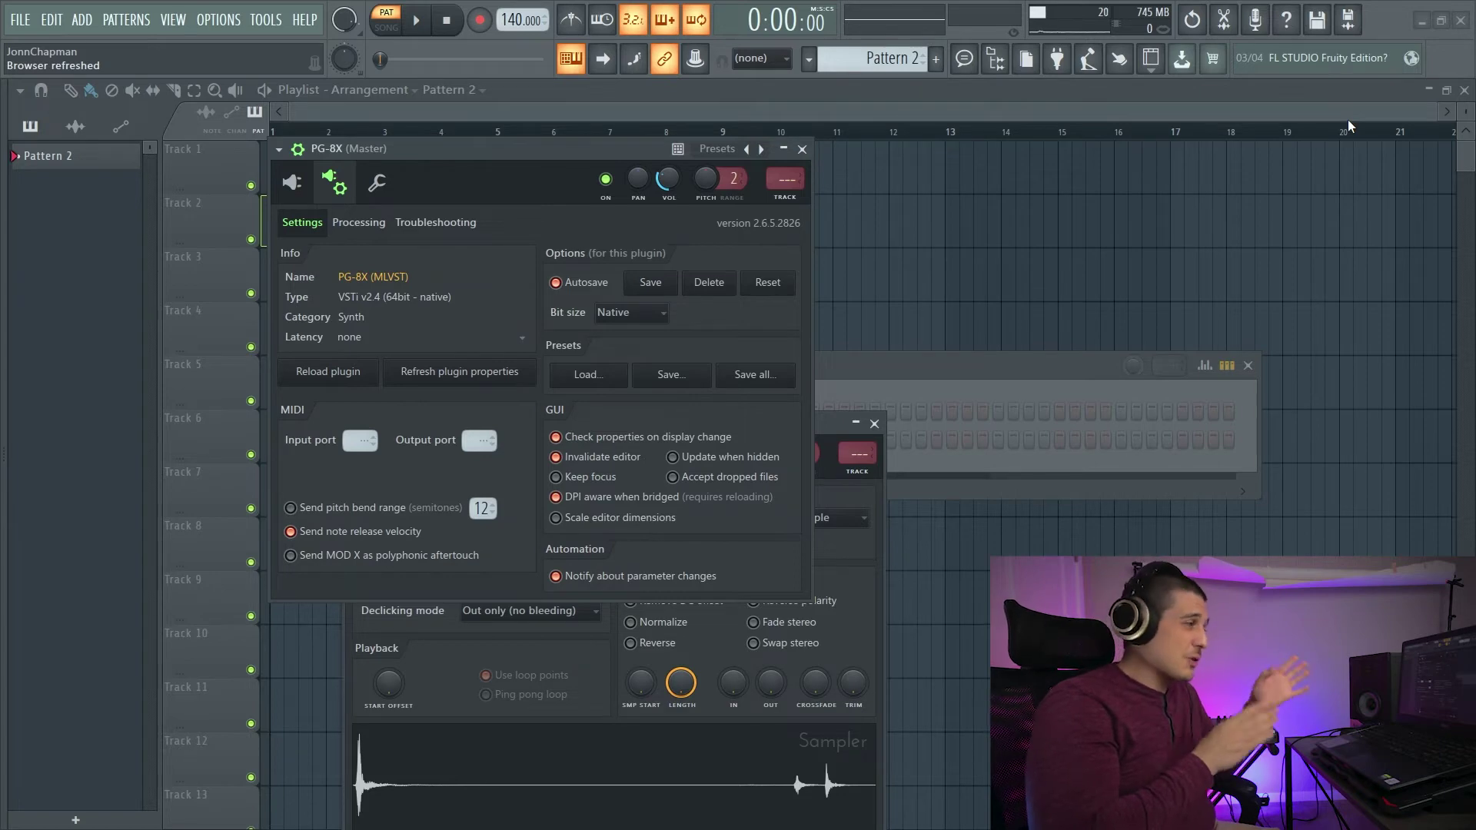
{"action": "left_click", "coordinate": [218, 19]}
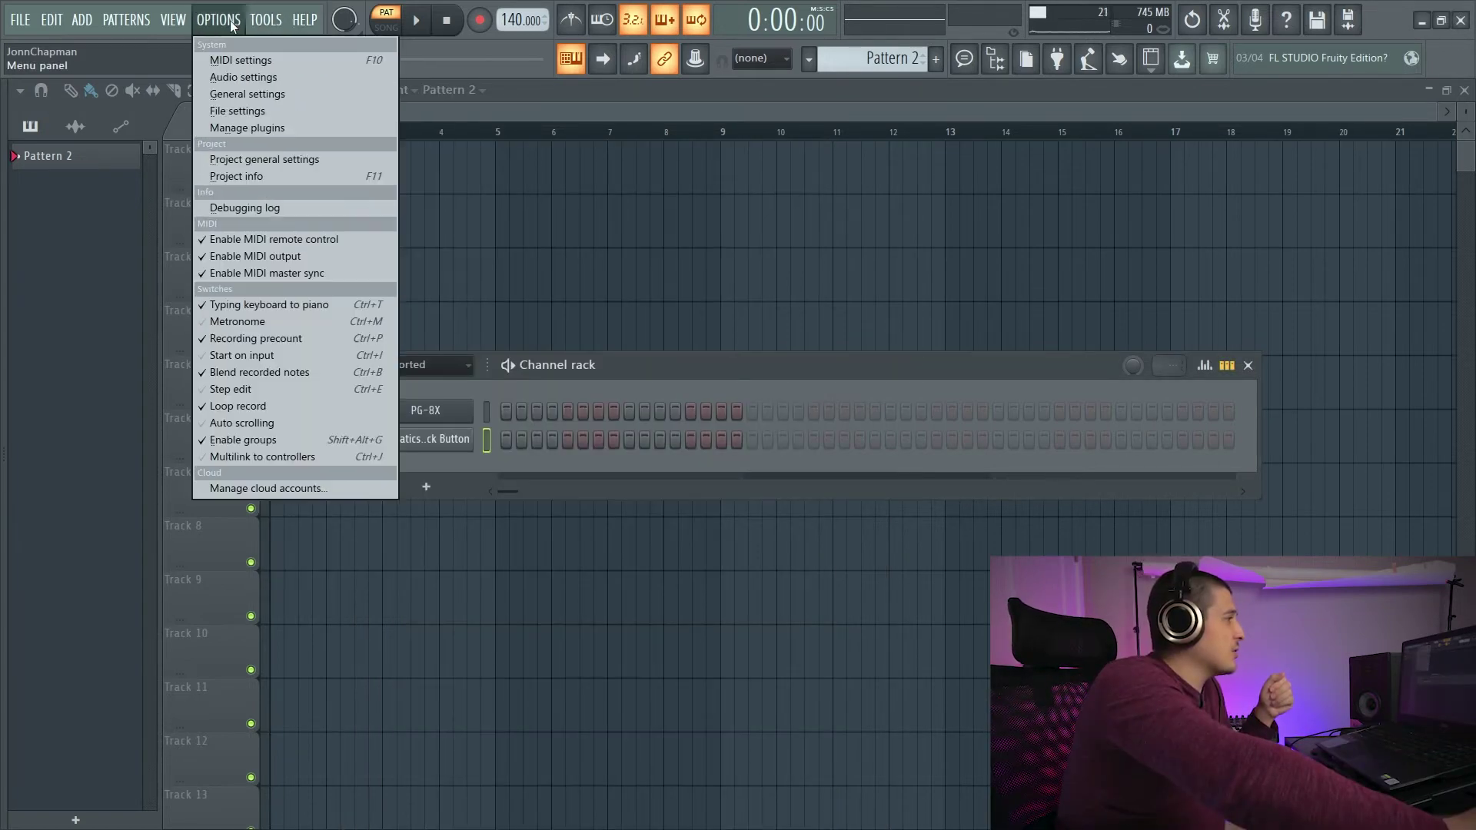
Open General settings and check the Main GUI scaling choices, keeping System
{"action": "left_click", "coordinate": [264, 96]}
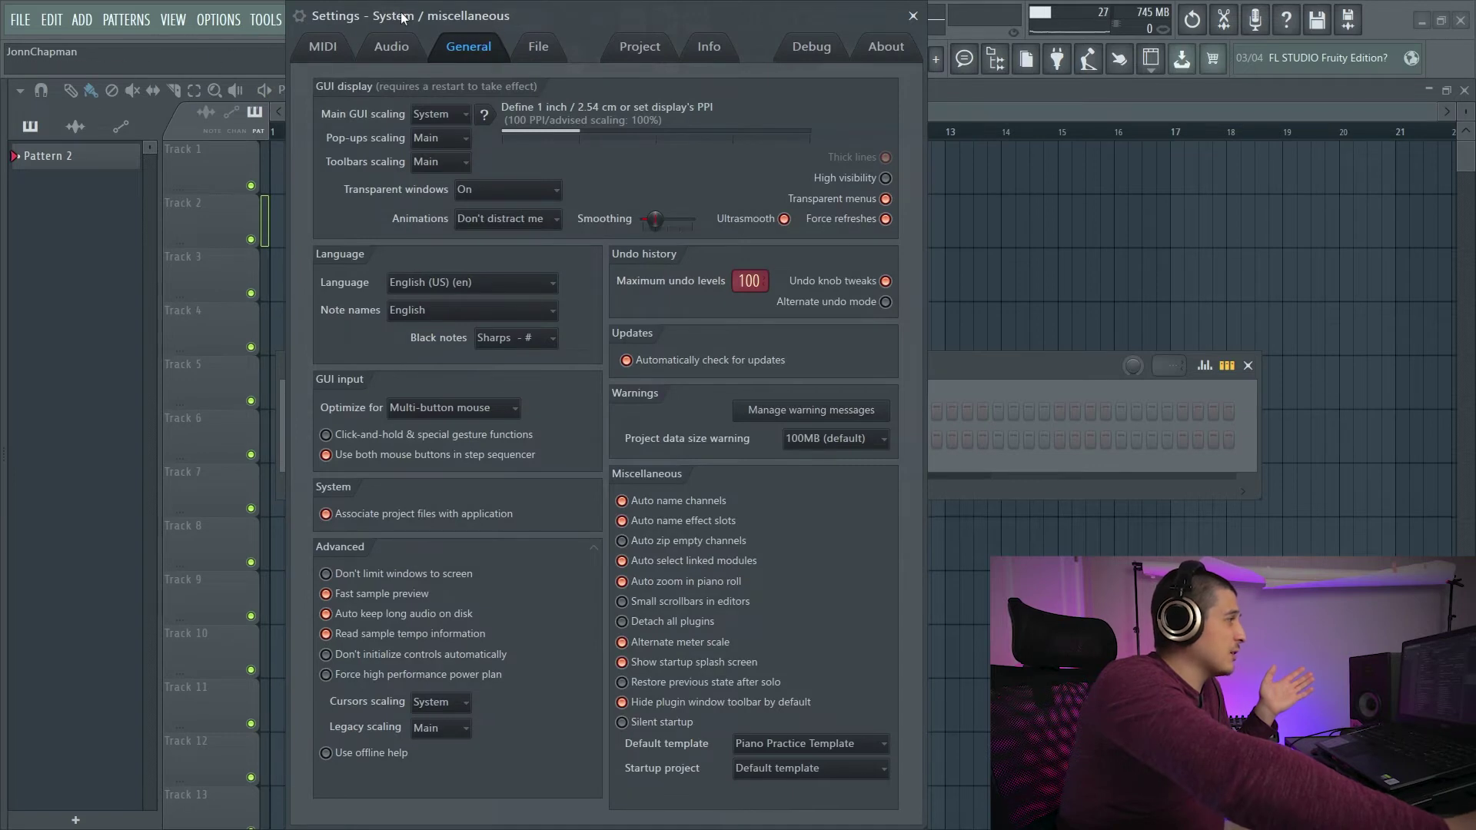
{"action": "left_click_drag", "start_coordinate": [401, 15], "coordinate": [412, 15]}
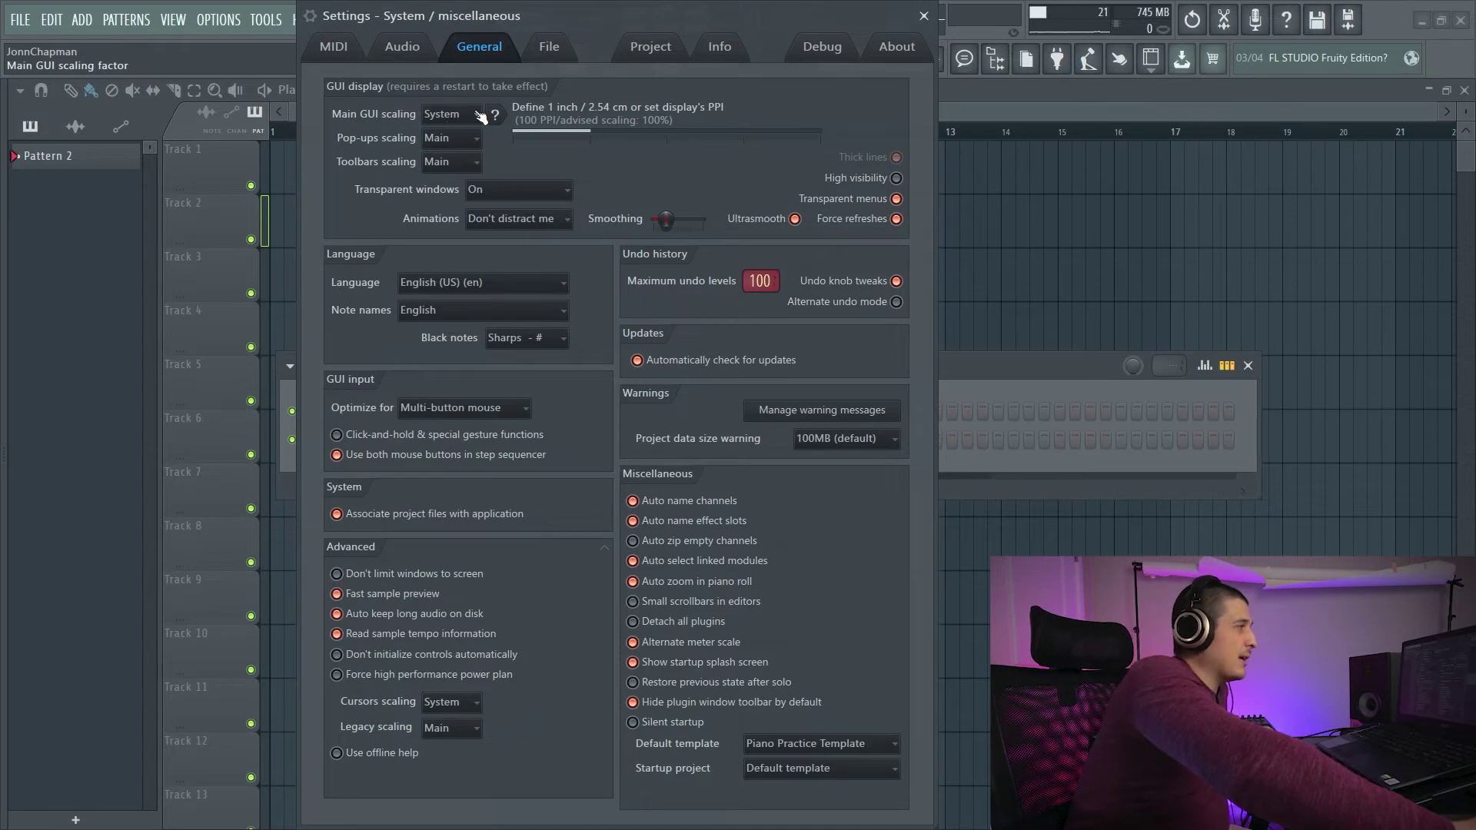
{"action": "left_click", "coordinate": [446, 115]}
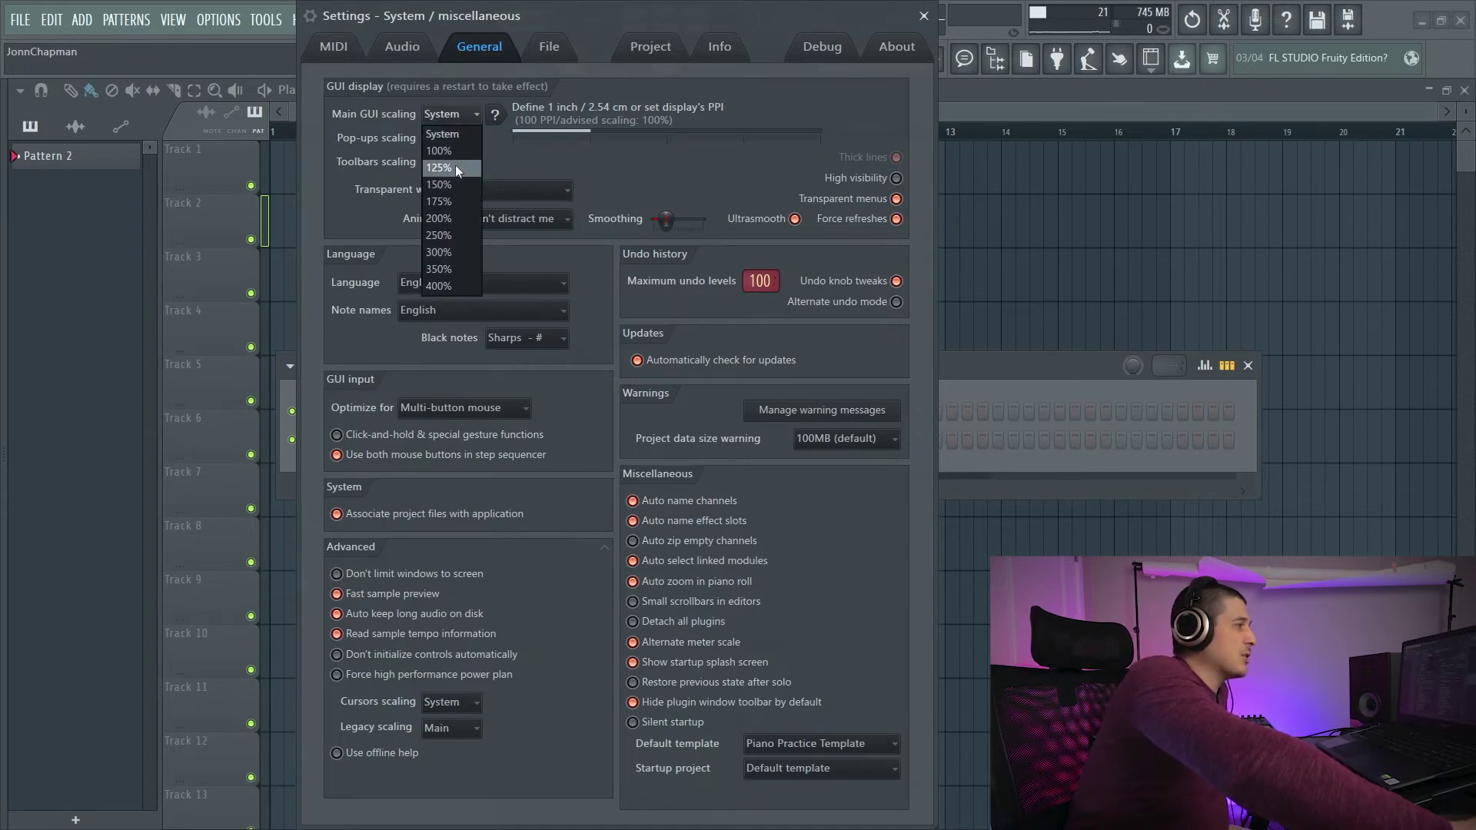
{"action": "left_click", "coordinate": [368, 100]}
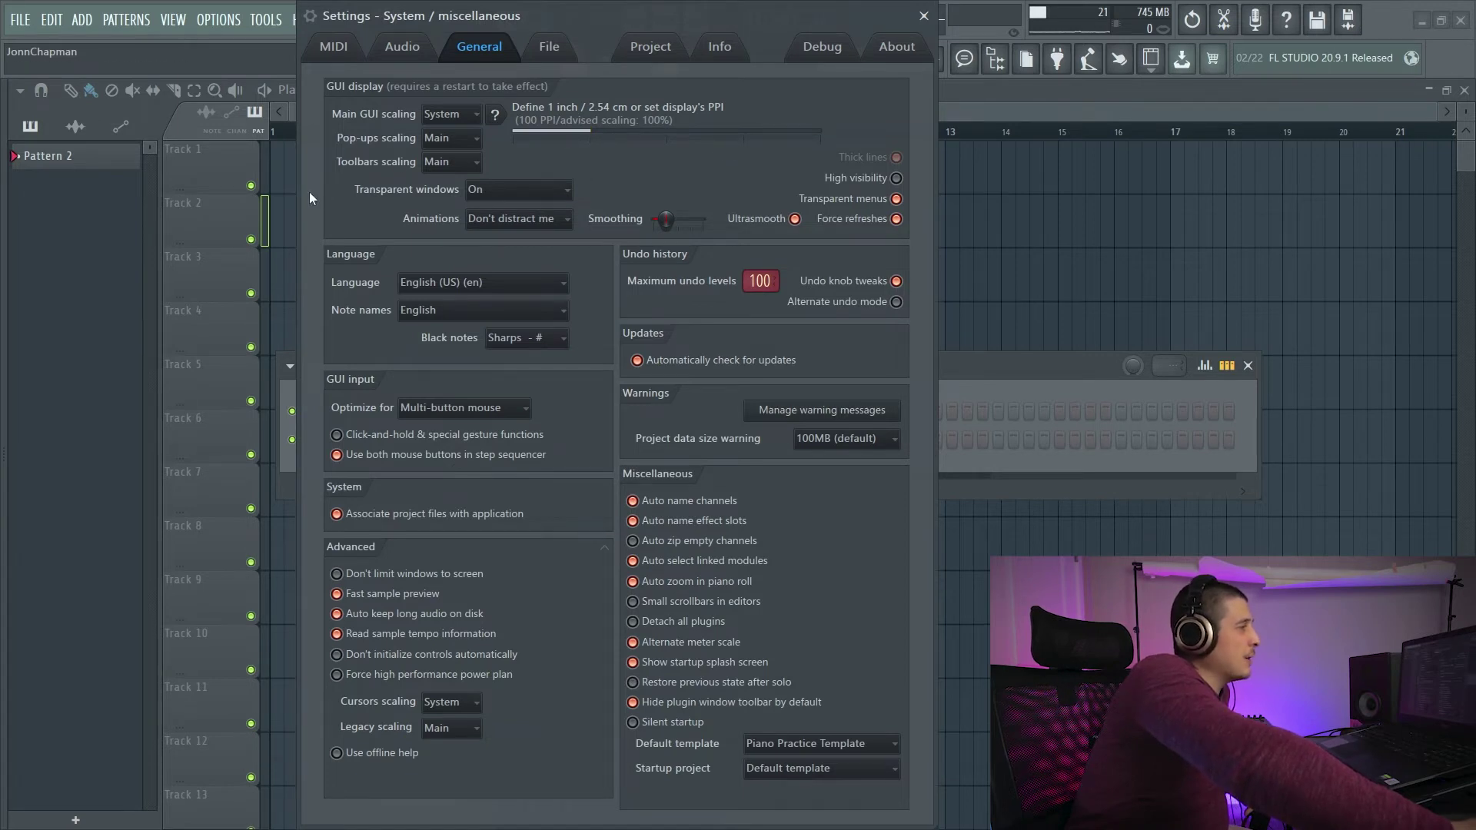
Compare the Toolbars, Pop-ups and Main GUI scaling dropdowns, leaving Main GUI scaling on System
{"action": "left_click", "coordinate": [435, 163]}
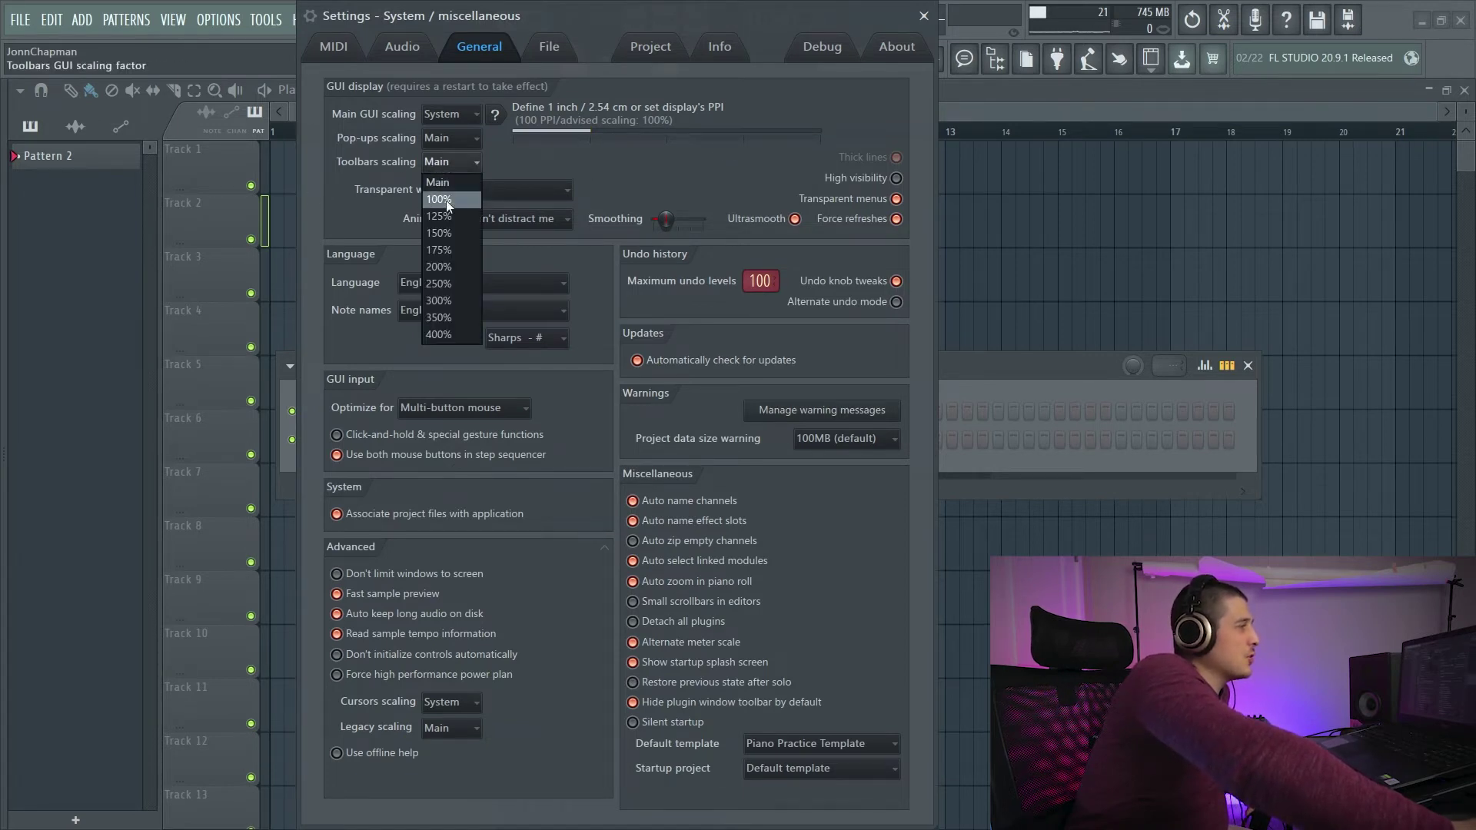
{"action": "left_click", "coordinate": [446, 113]}
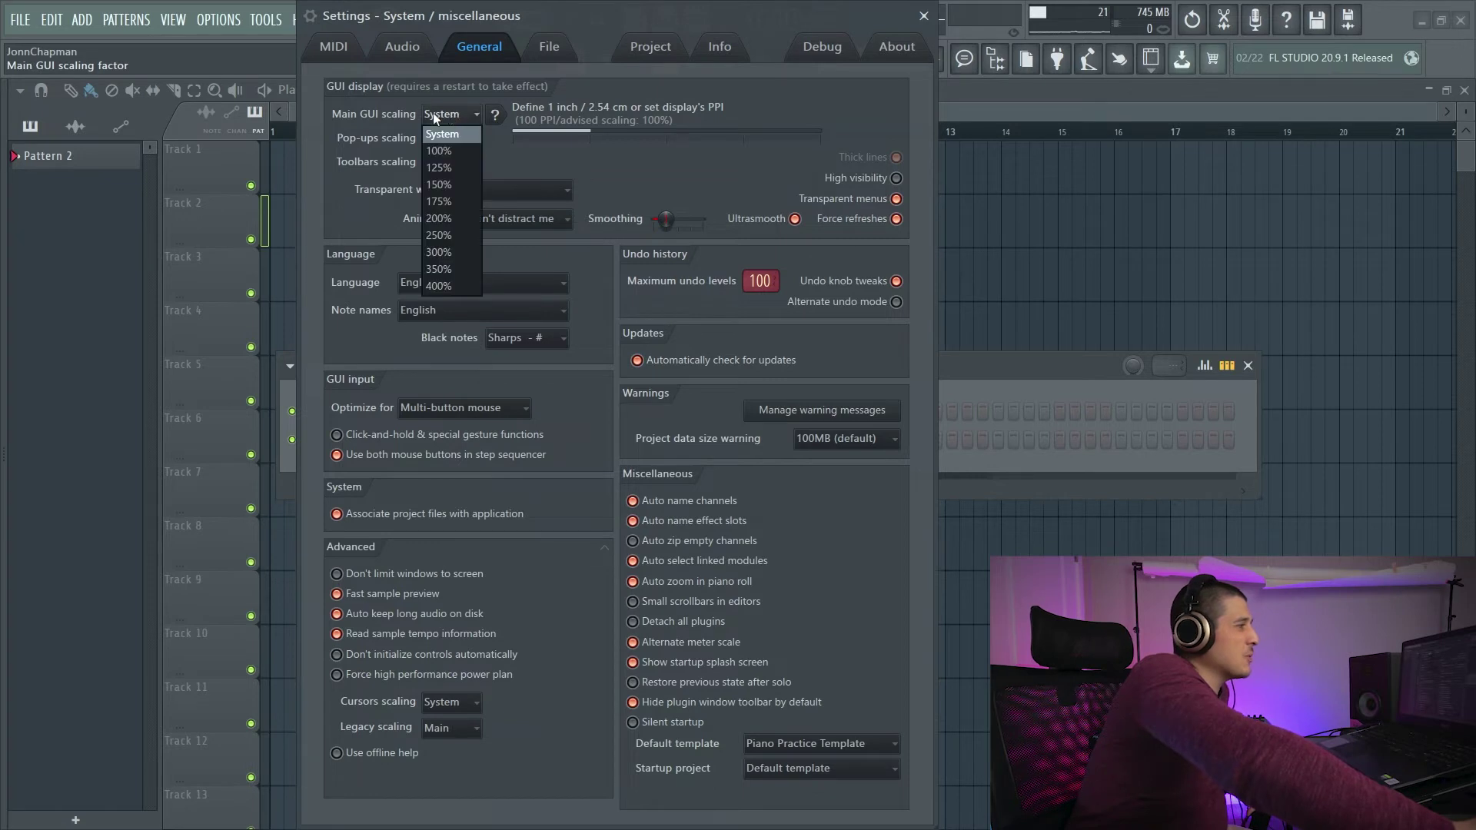
{"action": "left_click", "coordinate": [443, 140]}
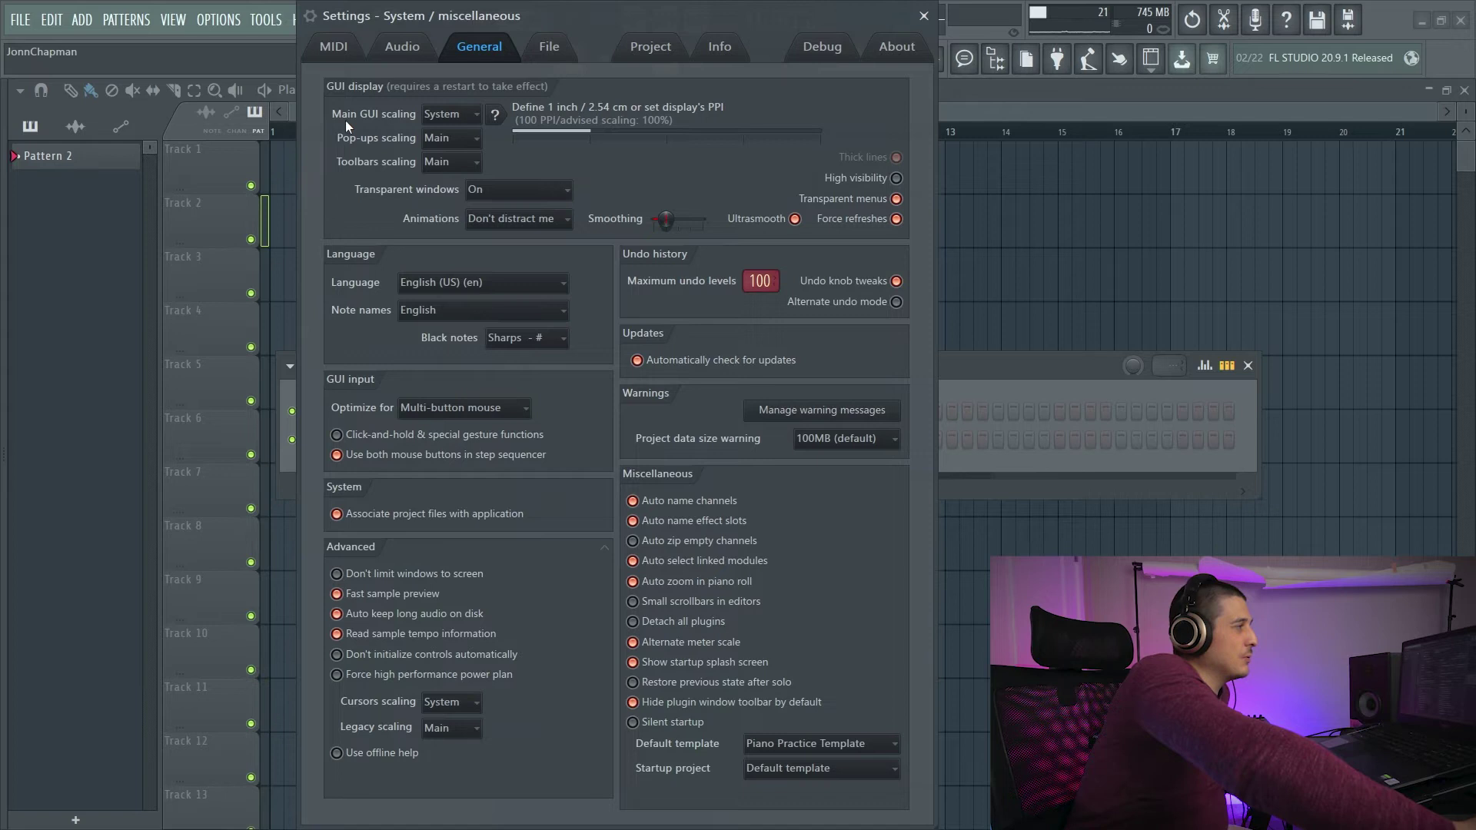
{"action": "left_click", "coordinate": [450, 116]}
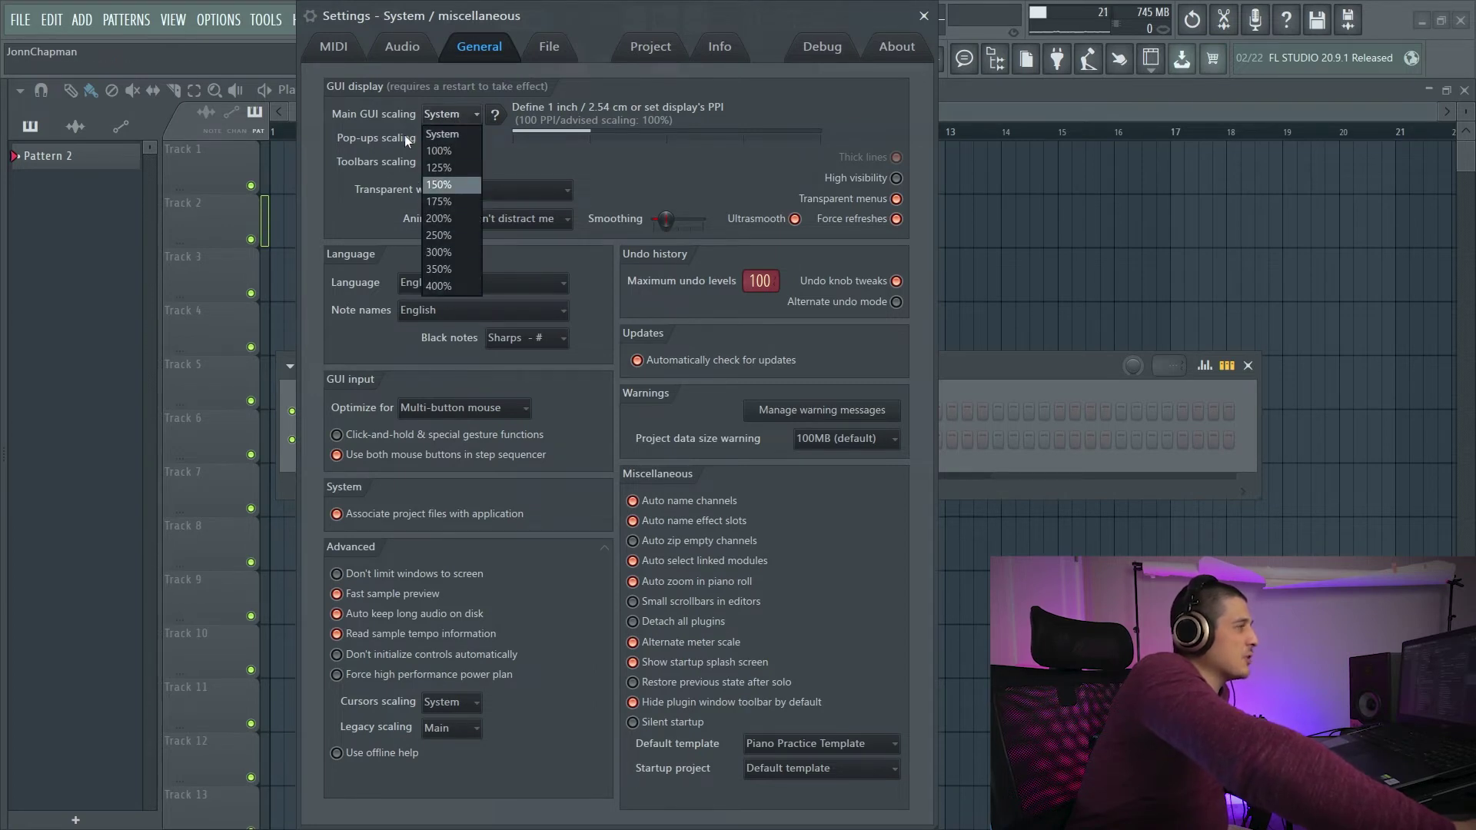
{"action": "left_click", "coordinate": [395, 110]}
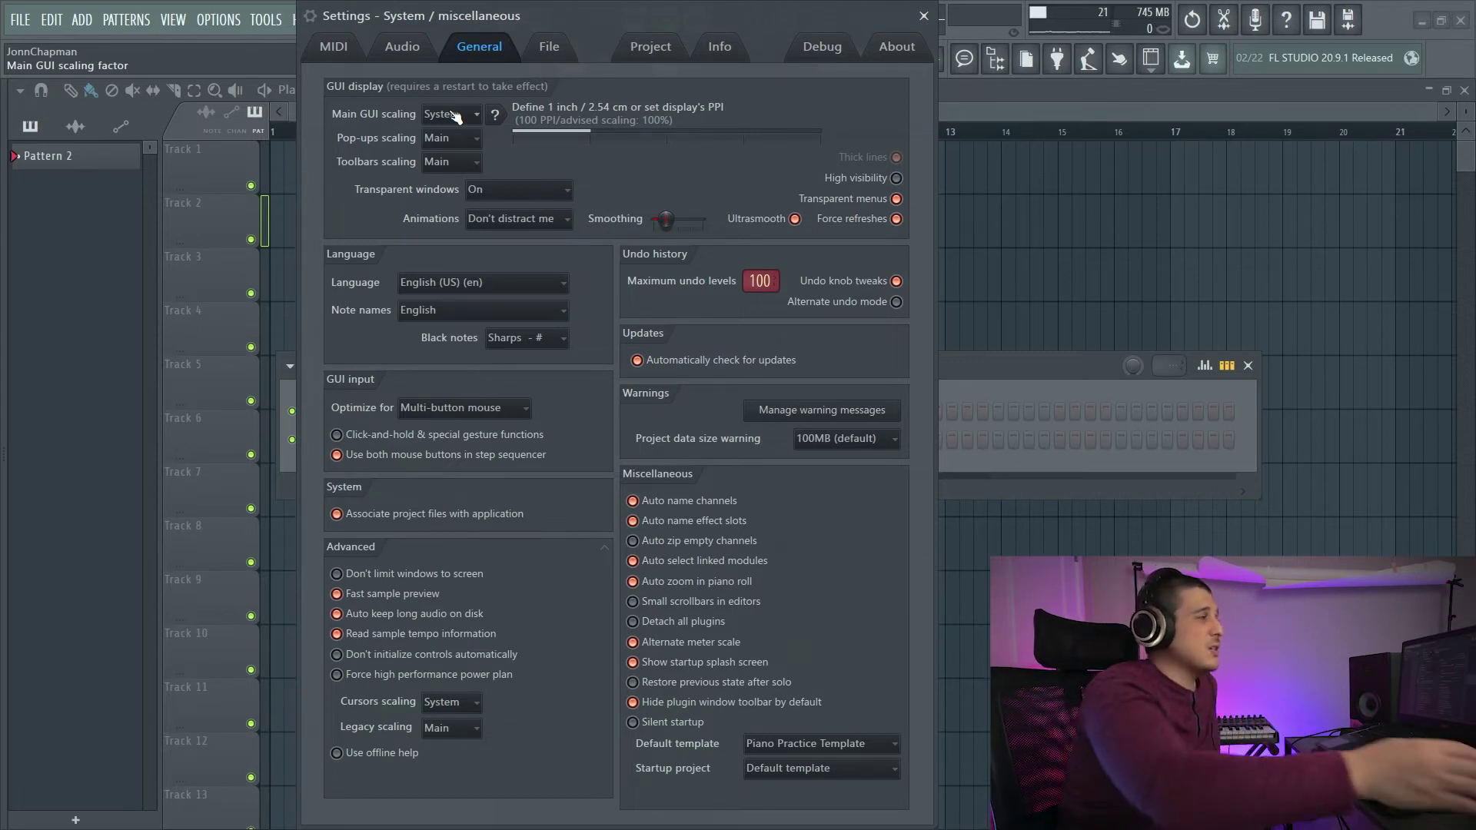
{"action": "left_click", "coordinate": [450, 117]}
{"action": "left_click", "coordinate": [392, 113]}
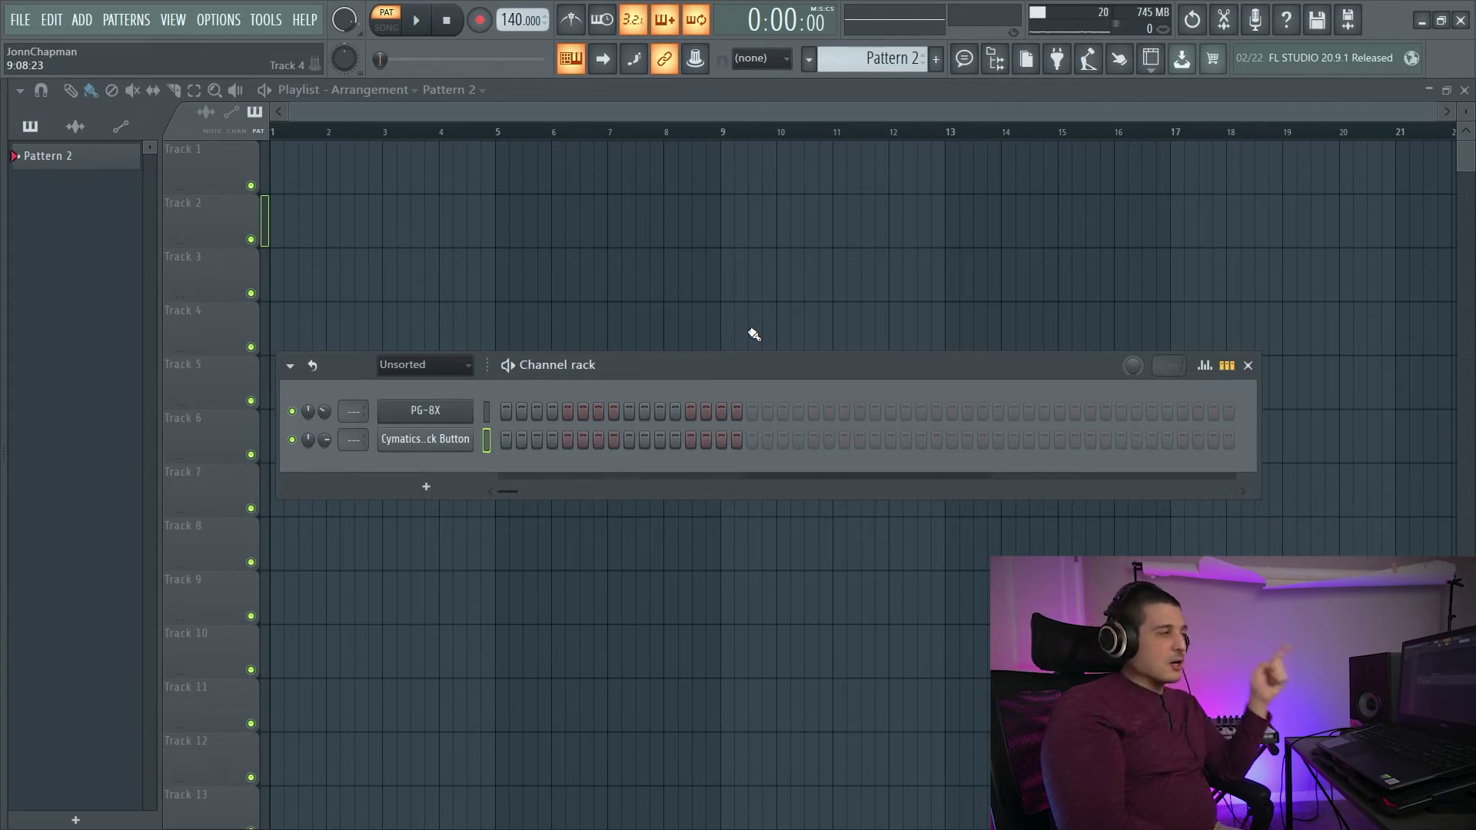
Enable Scale editor dimensions in the PG-8X wrapper and view the now smaller synth panel
{"action": "left_click", "coordinate": [425, 411]}
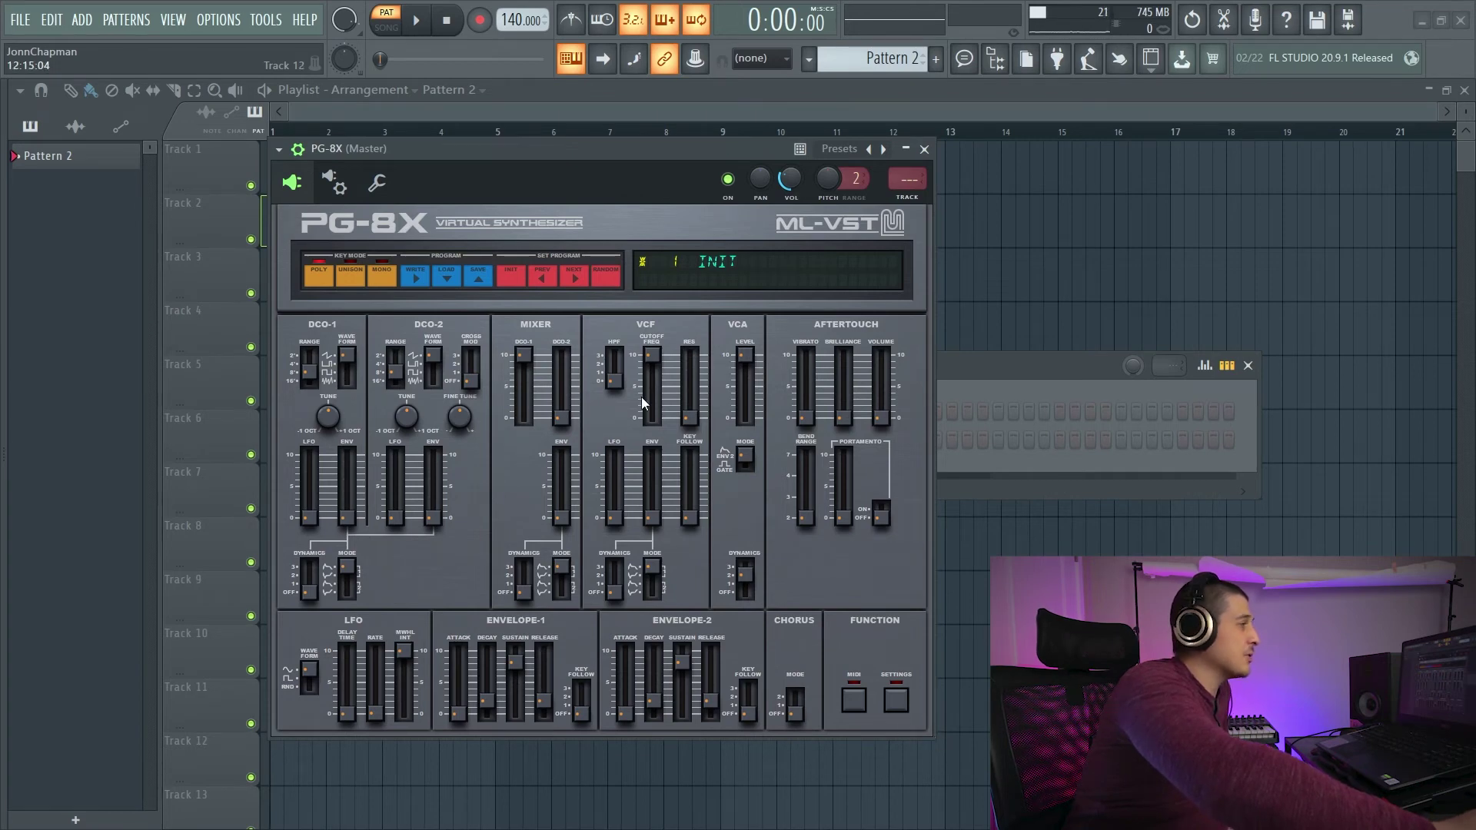
{"action": "left_click", "coordinate": [333, 182]}
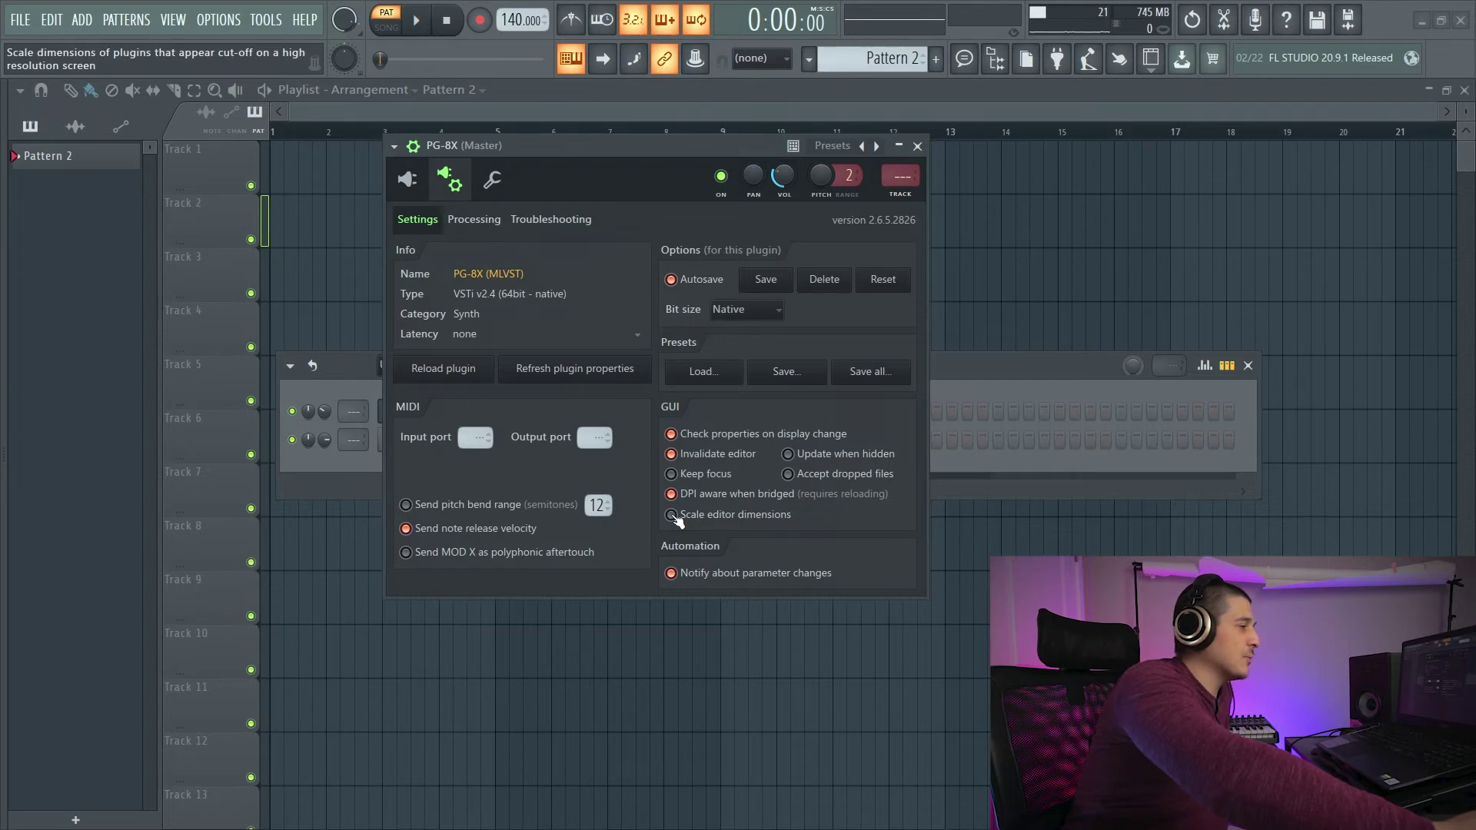
{"action": "left_click", "coordinate": [408, 179]}
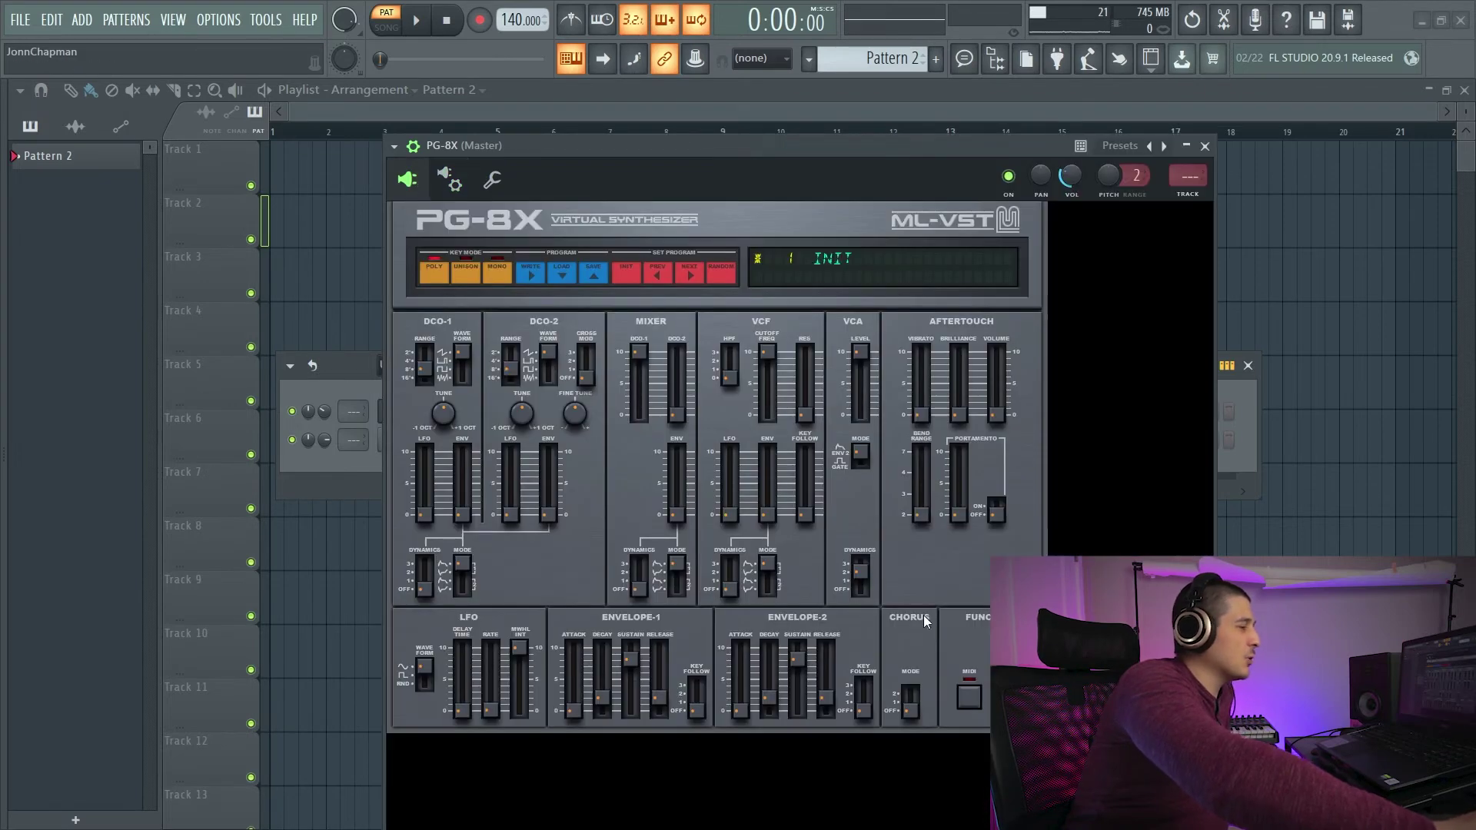
{"action": "left_click_drag", "start_coordinate": [861, 144], "coordinate": [686, 42]}
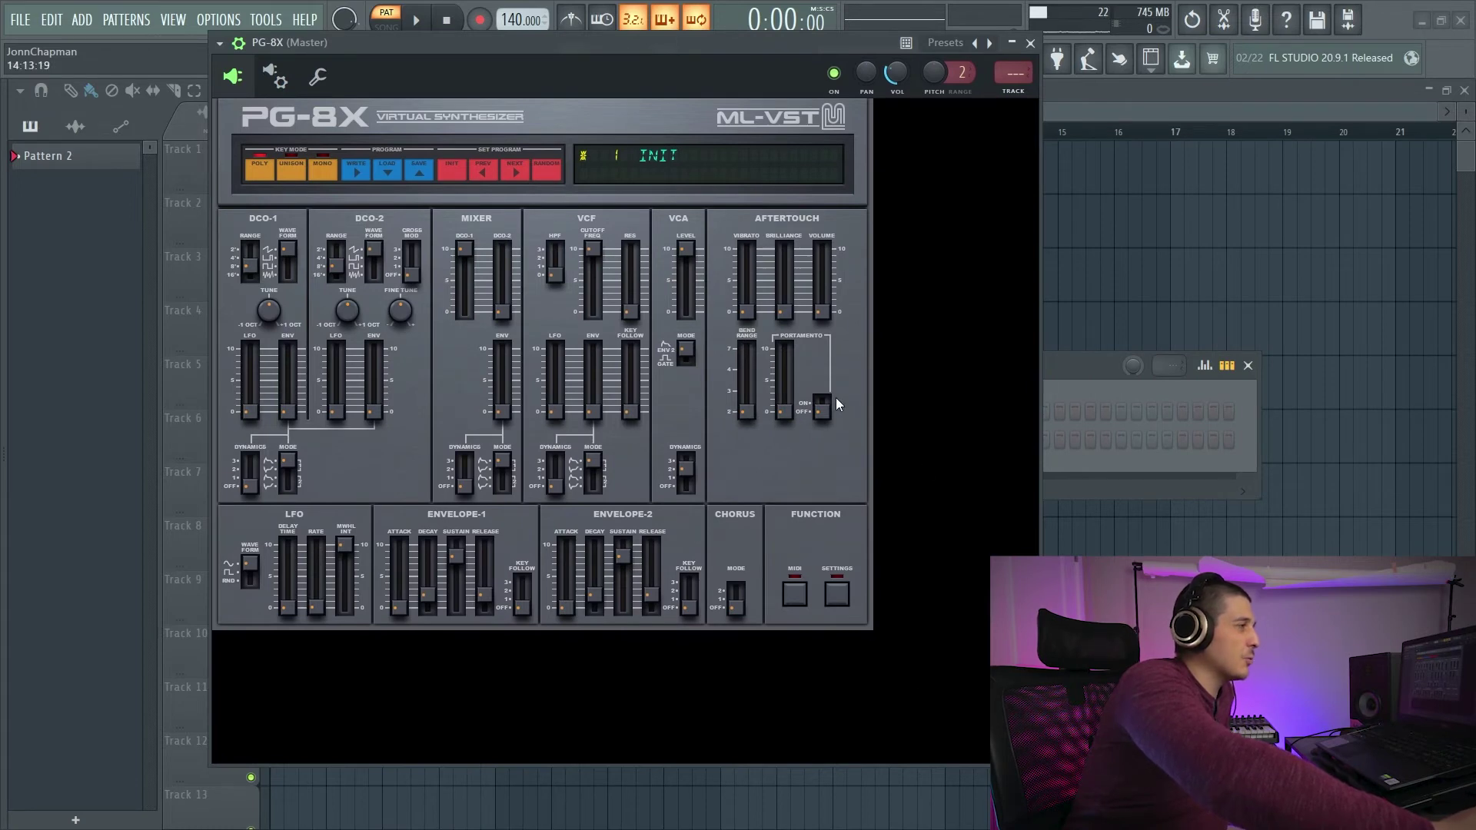
{"action": "left_click", "coordinate": [274, 76]}
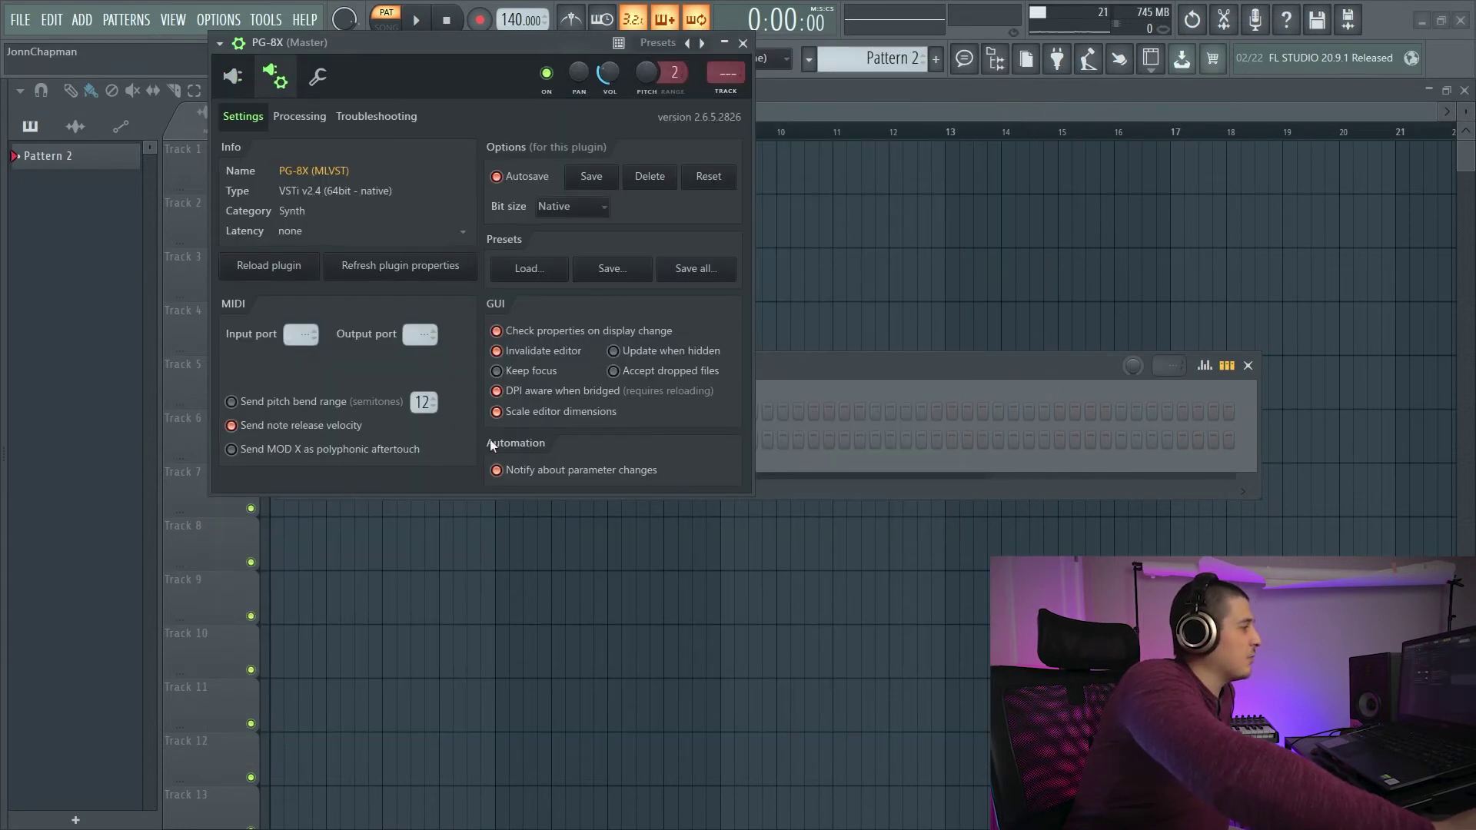
{"action": "left_click", "coordinate": [232, 76]}
{"action": "left_click_drag", "start_coordinate": [293, 41], "coordinate": [429, 100]}
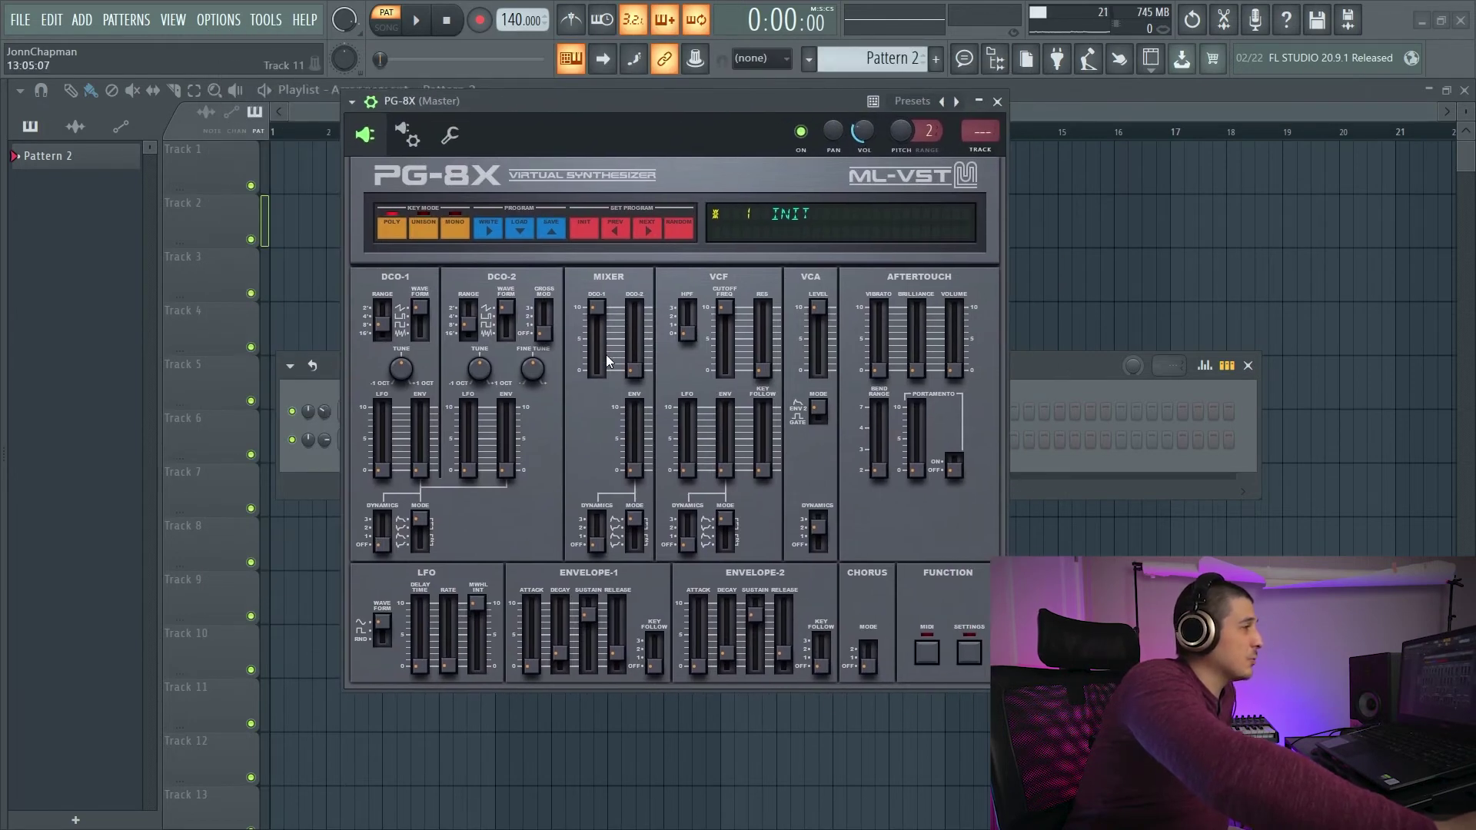
Load C6 Stereo into Insert 7's first effect slot, close PG-8X, and centre the C6 window
{"action": "key", "text": "F9"}
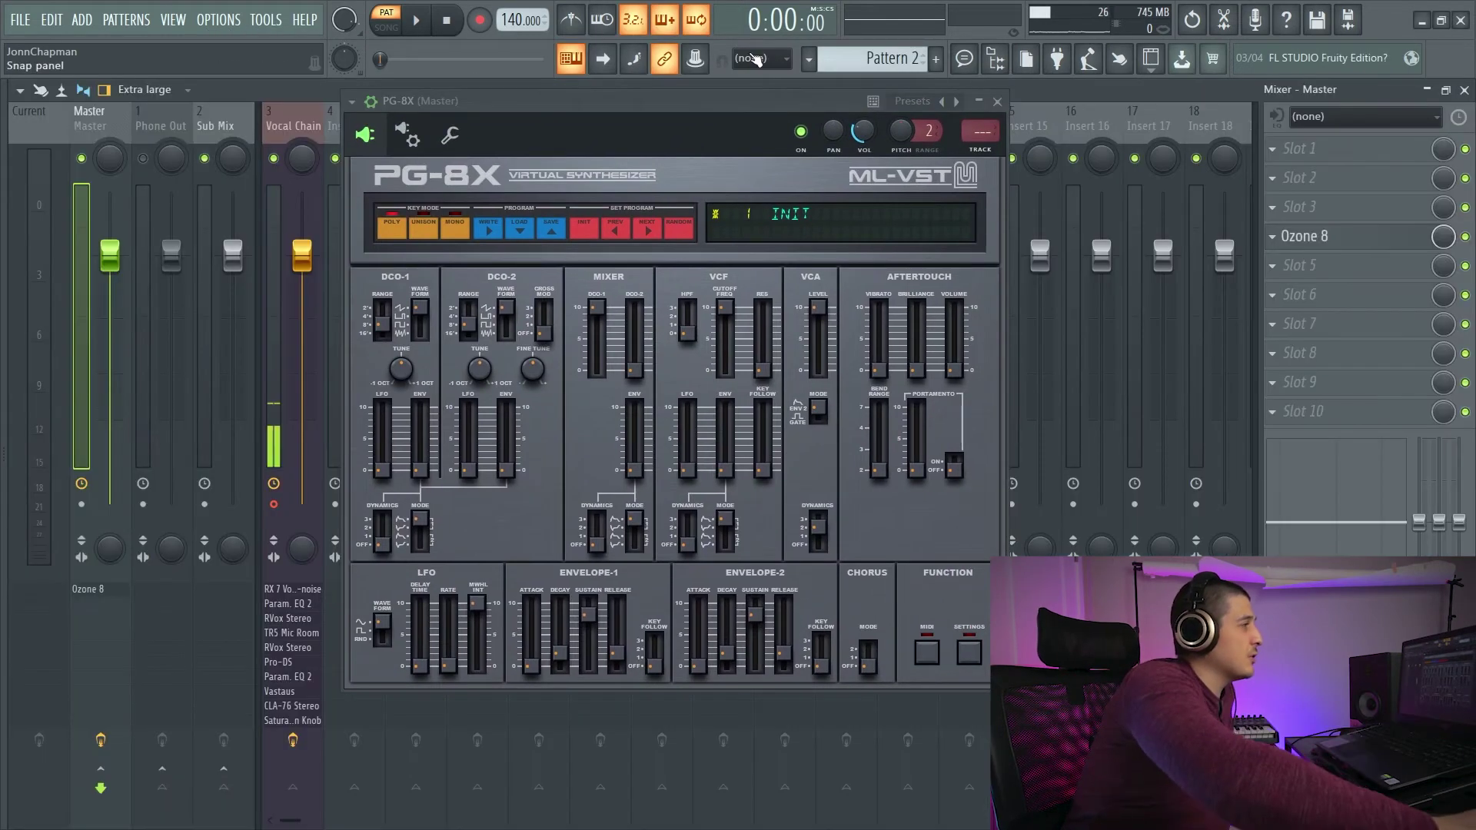
{"action": "left_click_drag", "start_coordinate": [770, 109], "coordinate": [625, 209]}
{"action": "left_click", "coordinate": [532, 127]}
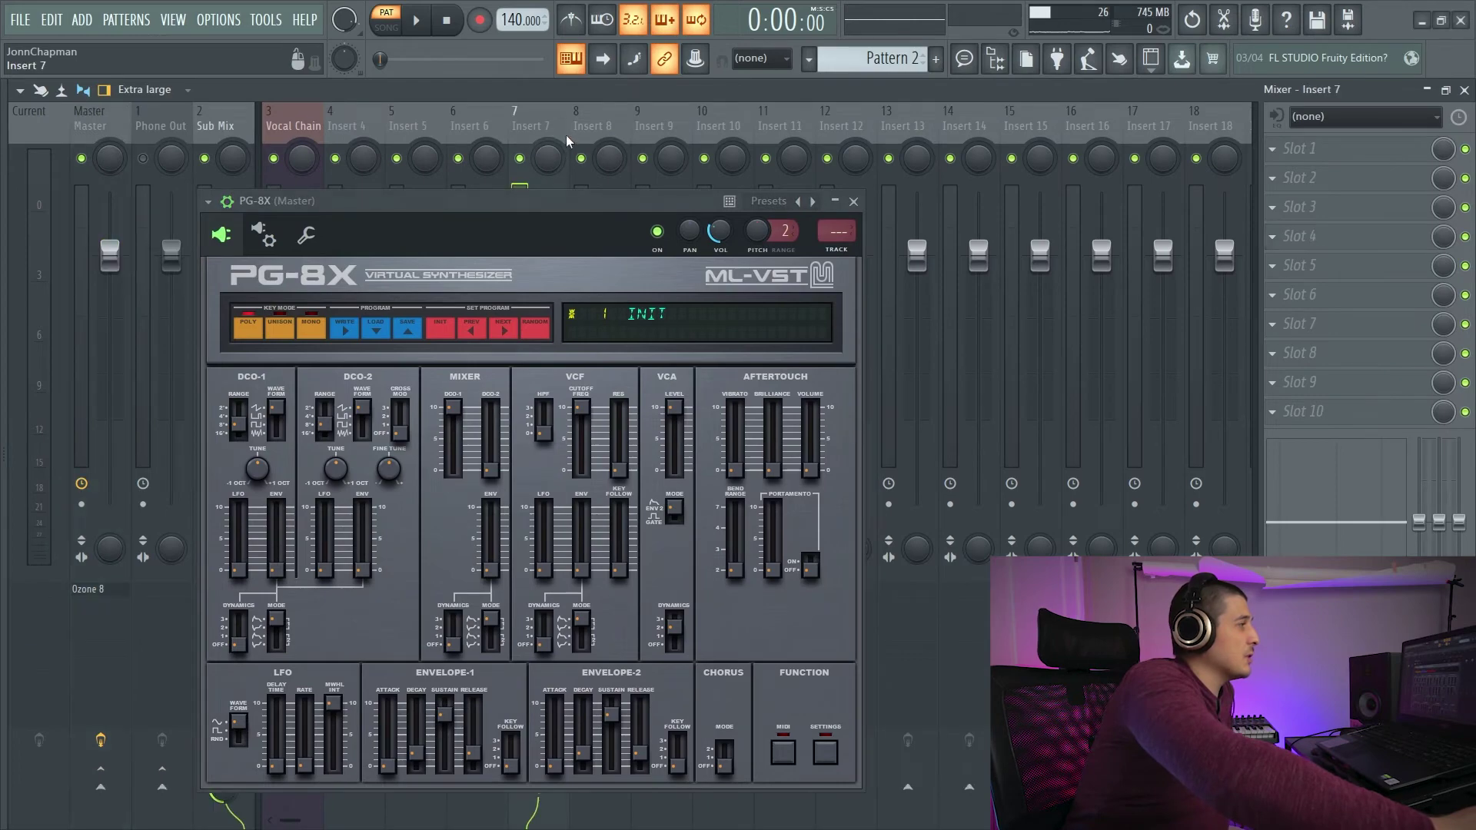
{"action": "left_click", "coordinate": [1276, 149]}
{"action": "left_click", "coordinate": [1192, 277]}
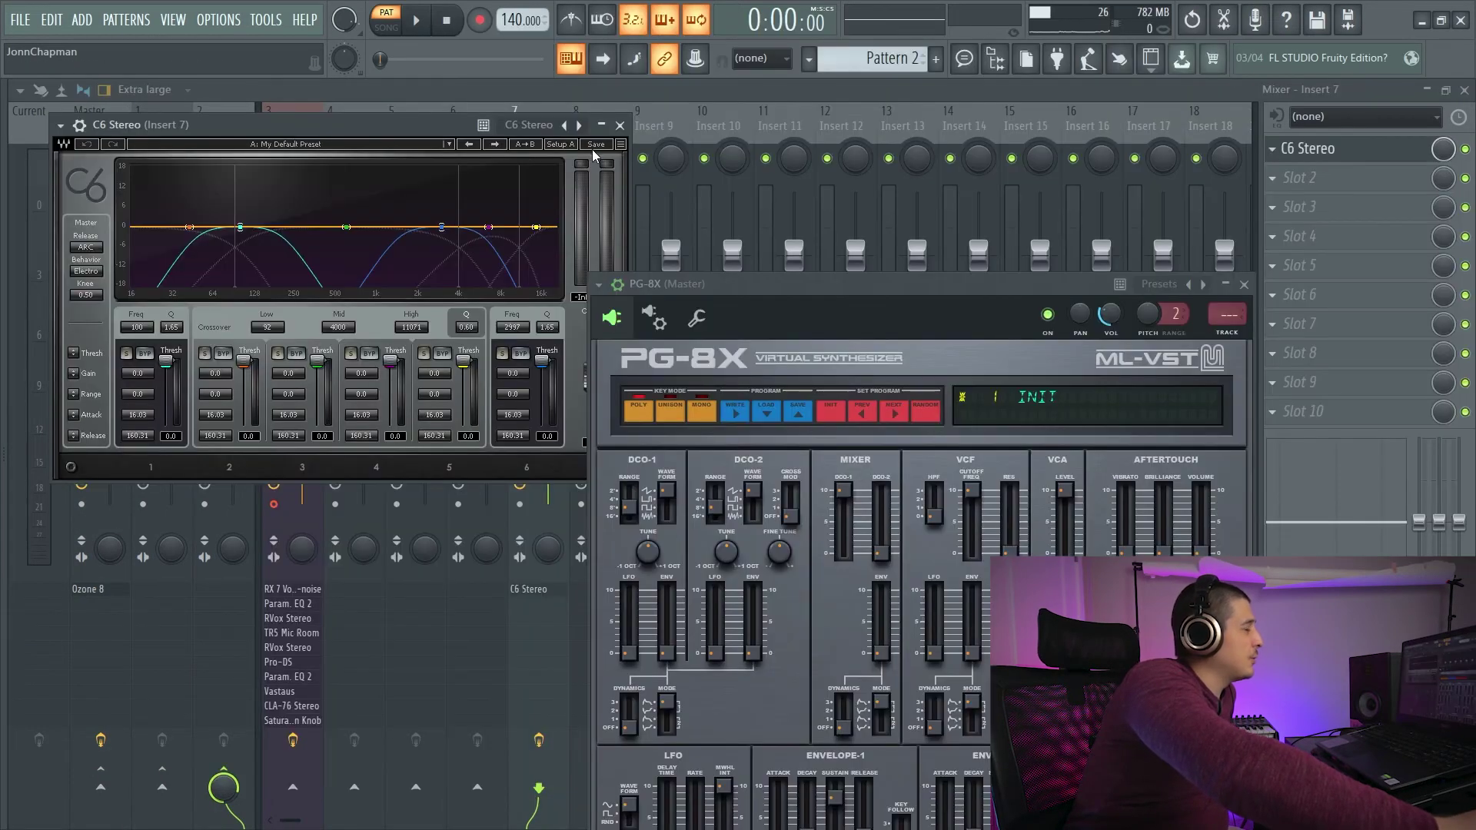
{"action": "left_click", "coordinate": [1244, 285]}
{"action": "left_click_drag", "start_coordinate": [318, 125], "coordinate": [611, 190]}
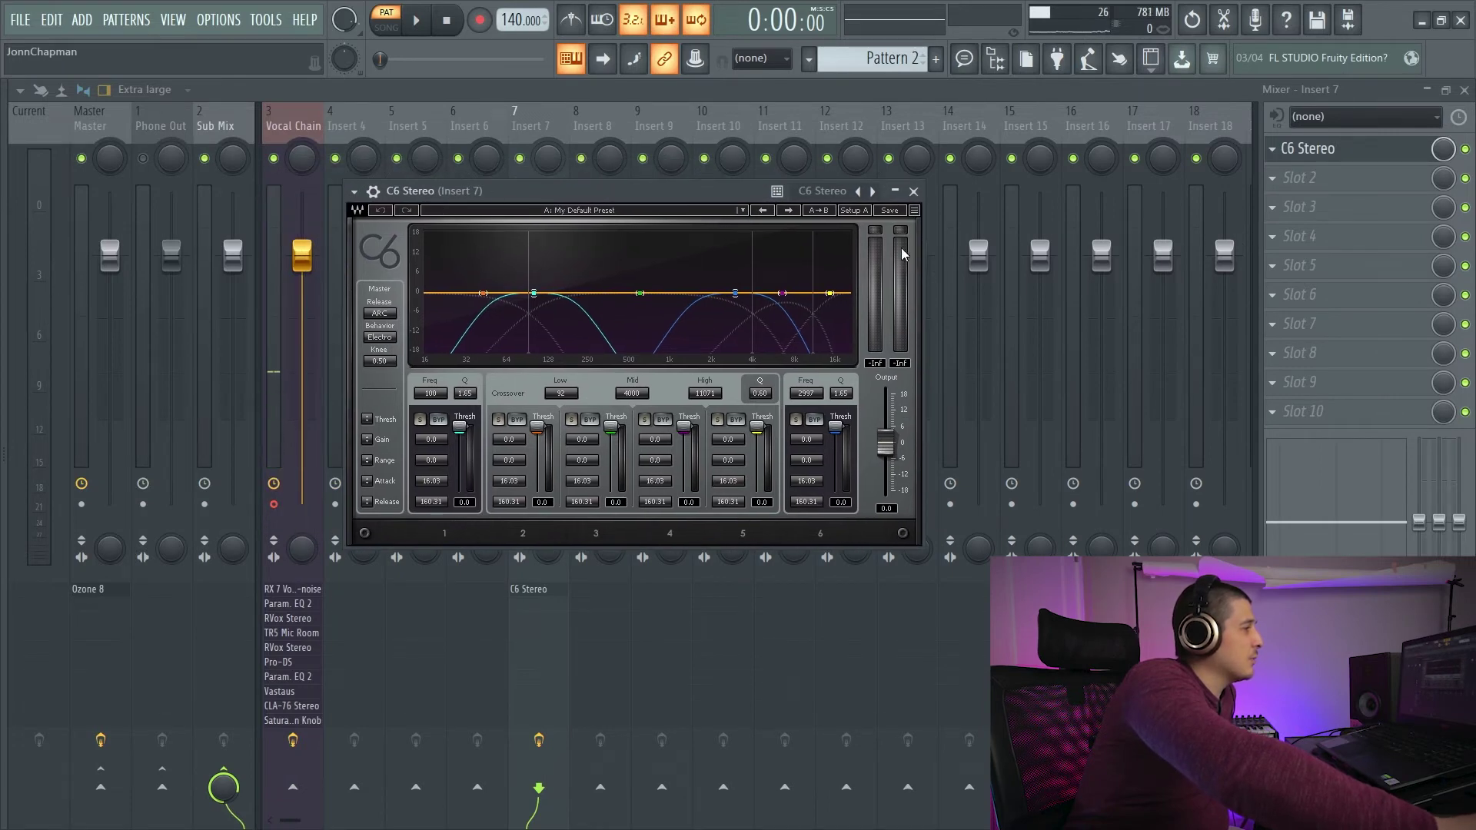
Switch the C6 GUI size to 125%, then 75%, then 200%
{"action": "left_click", "coordinate": [915, 212]}
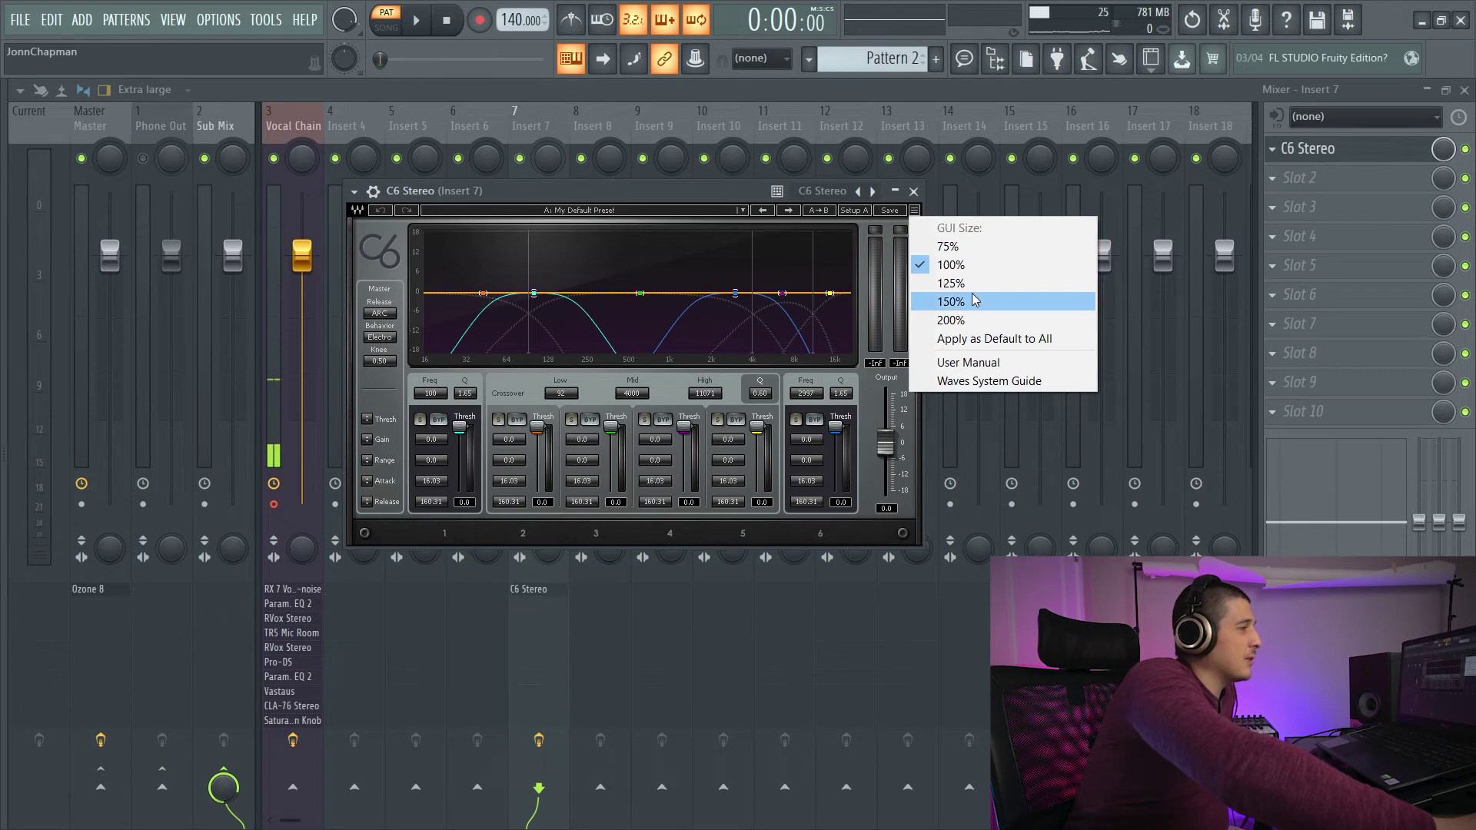
{"action": "left_click", "coordinate": [951, 283]}
{"action": "left_click", "coordinate": [1056, 211]}
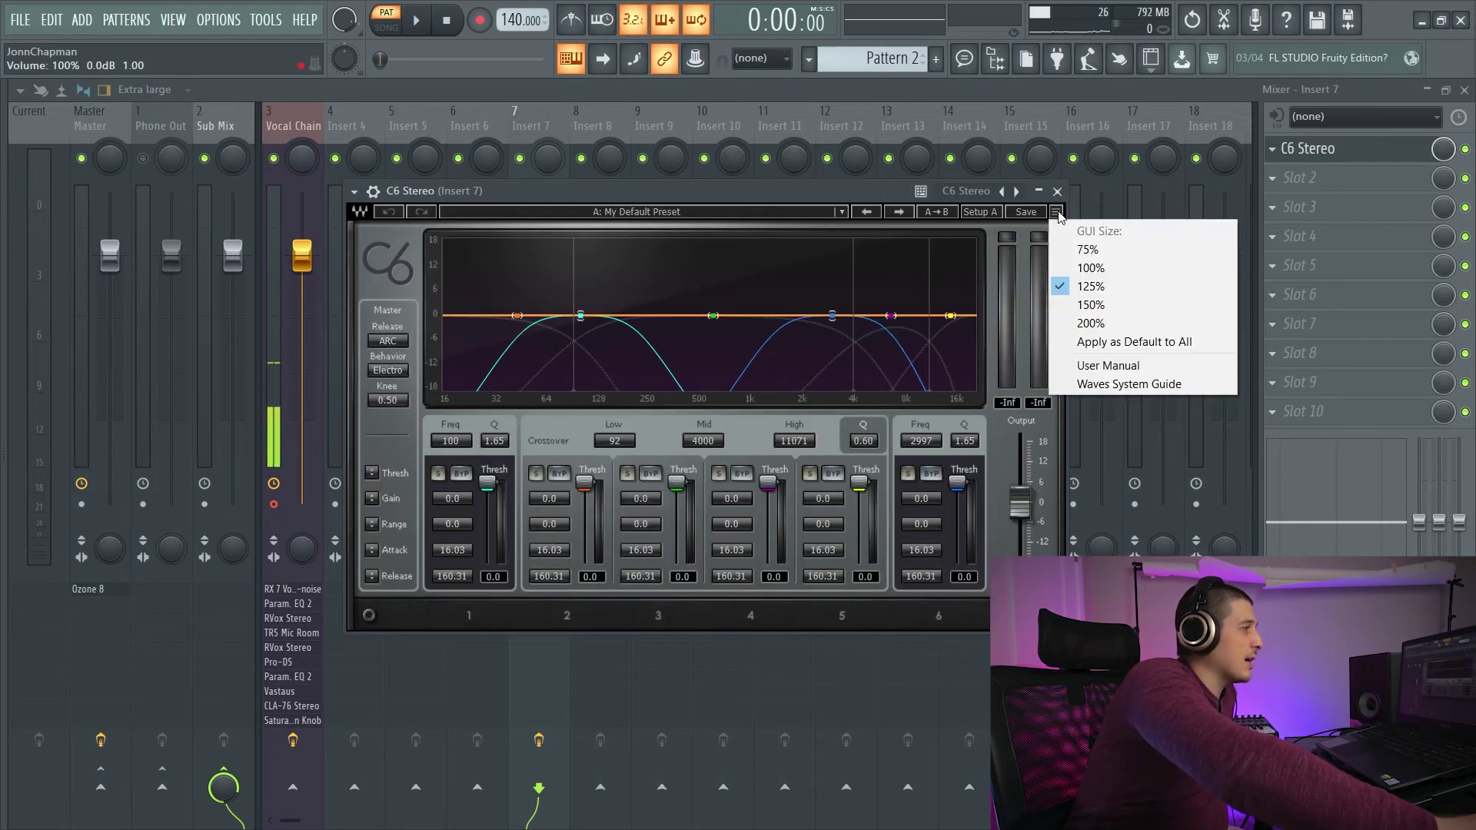
{"action": "left_click", "coordinate": [1088, 250]}
{"action": "left_click", "coordinate": [772, 209]}
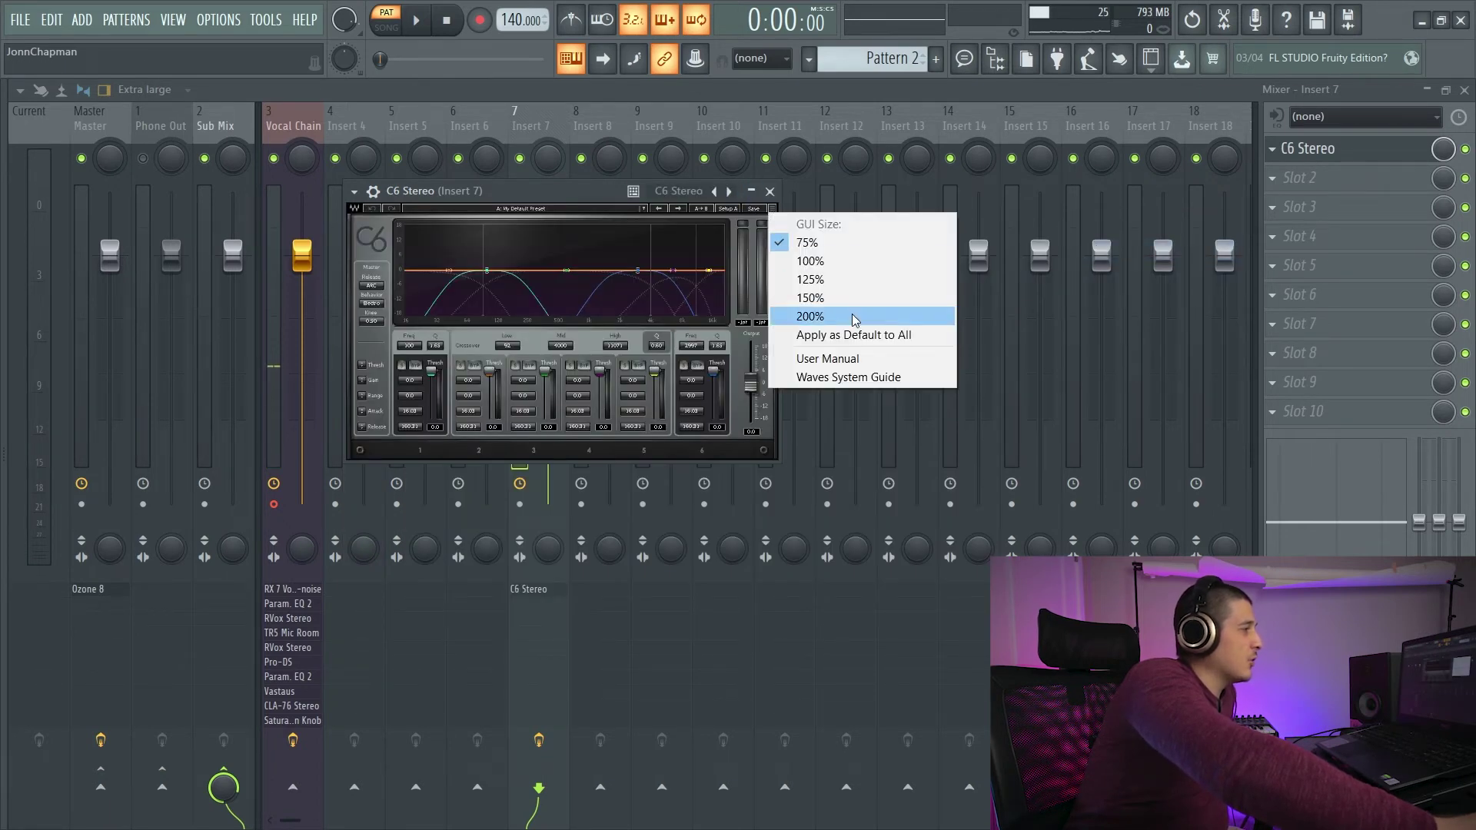
{"action": "left_click", "coordinate": [853, 317]}
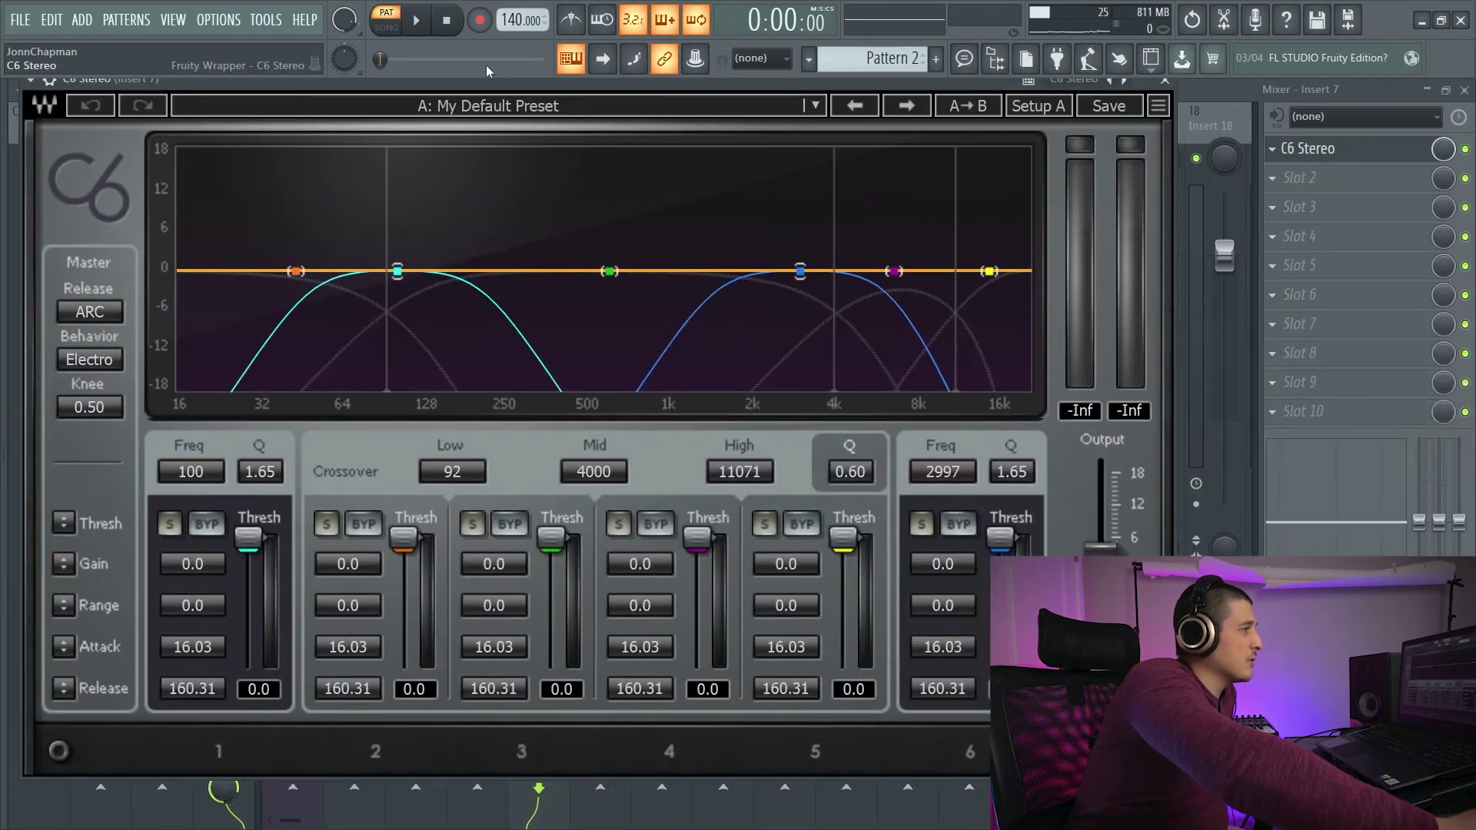
Shrink the C6 interface back to 100% and move its window right over the mixer
{"action": "left_click", "coordinate": [1157, 105]}
{"action": "left_click", "coordinate": [1245, 182]}
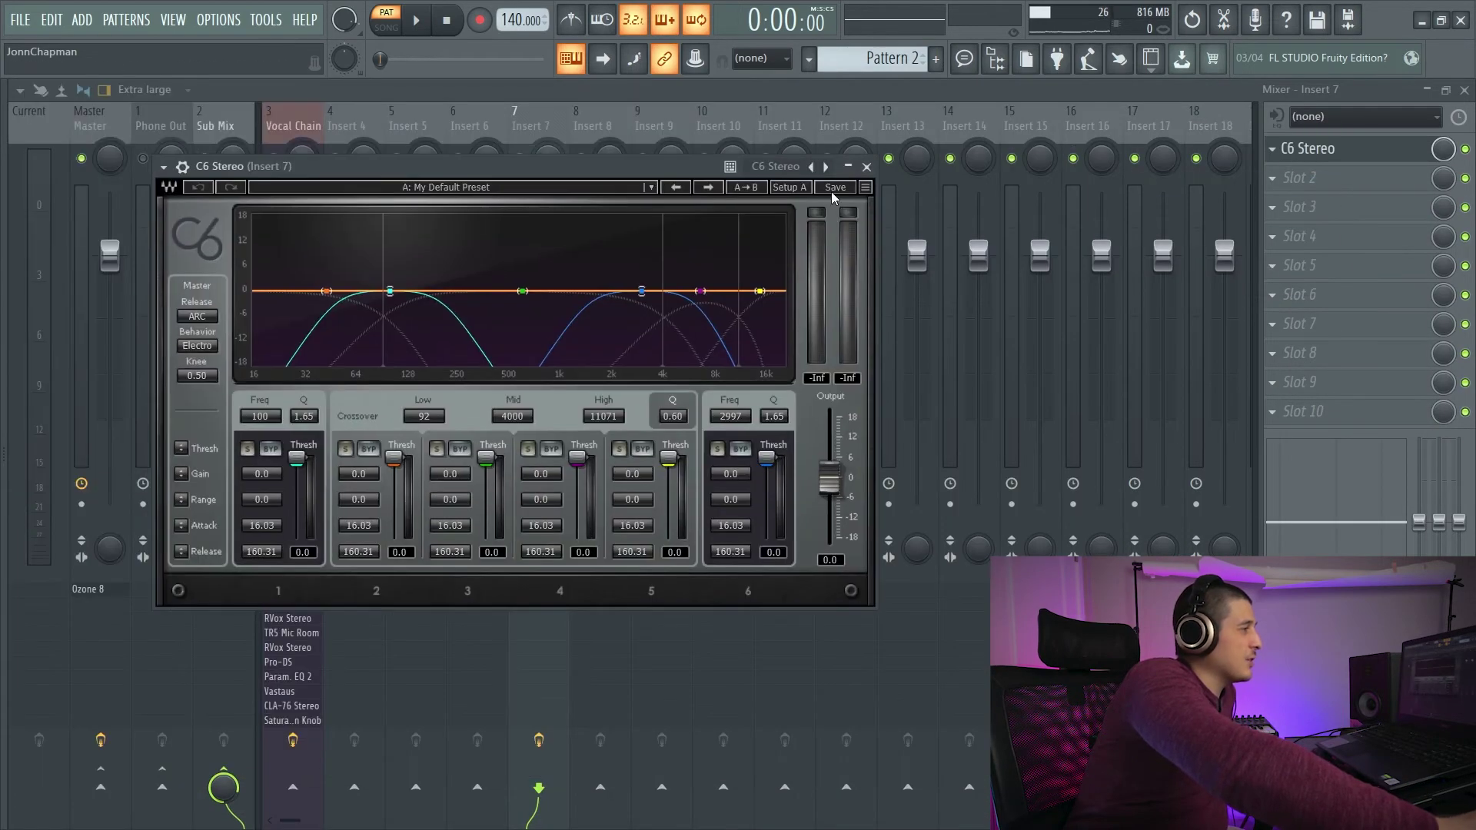
{"action": "left_click", "coordinate": [869, 193]}
{"action": "left_click", "coordinate": [895, 240]}
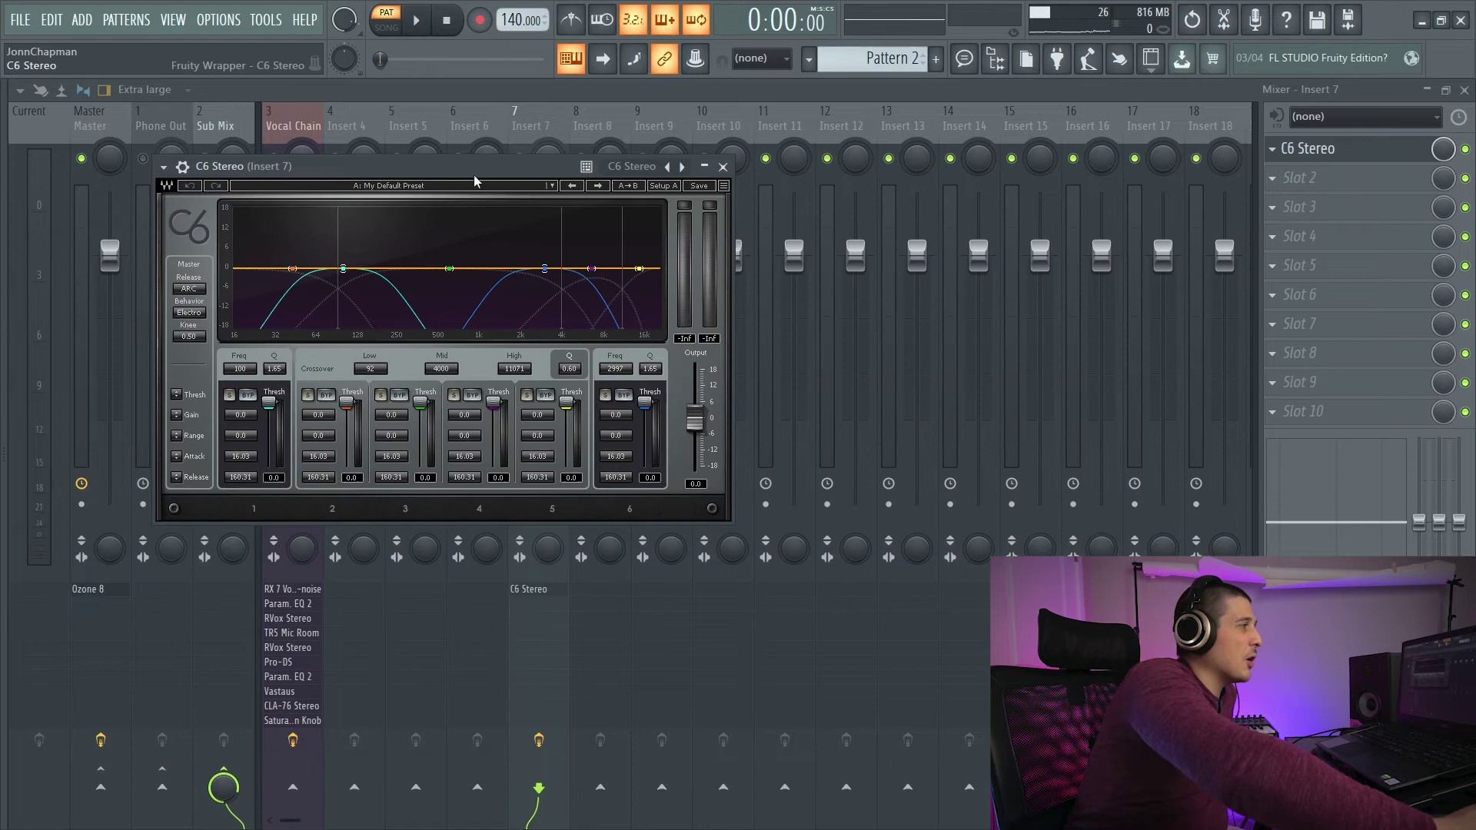
{"action": "left_click_drag", "start_coordinate": [475, 182], "coordinate": [757, 183]}
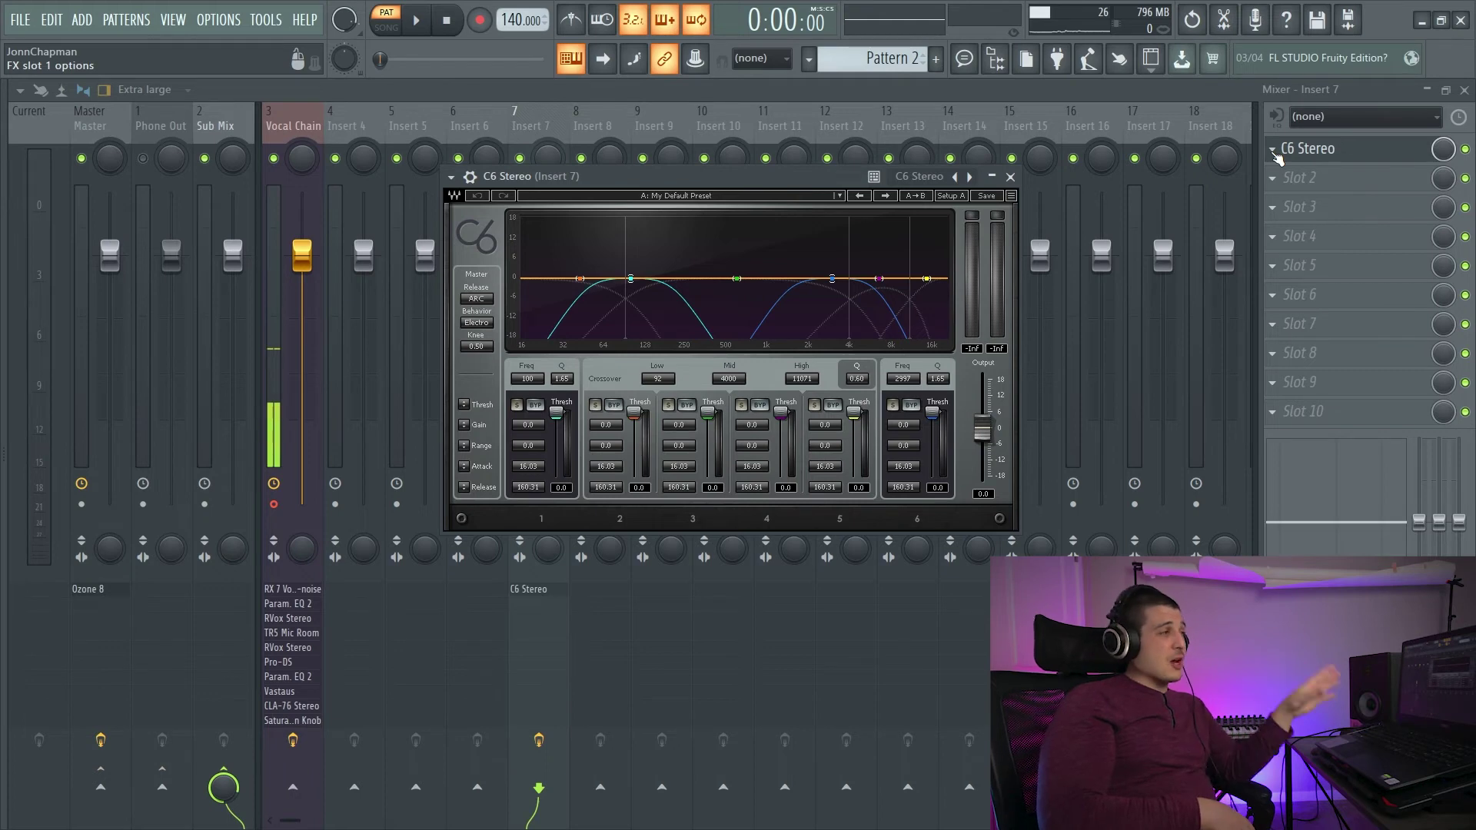
Check the C6 wrapper's Processing and Settings pages, then return to the C6 interface
{"action": "left_click", "coordinate": [470, 177]}
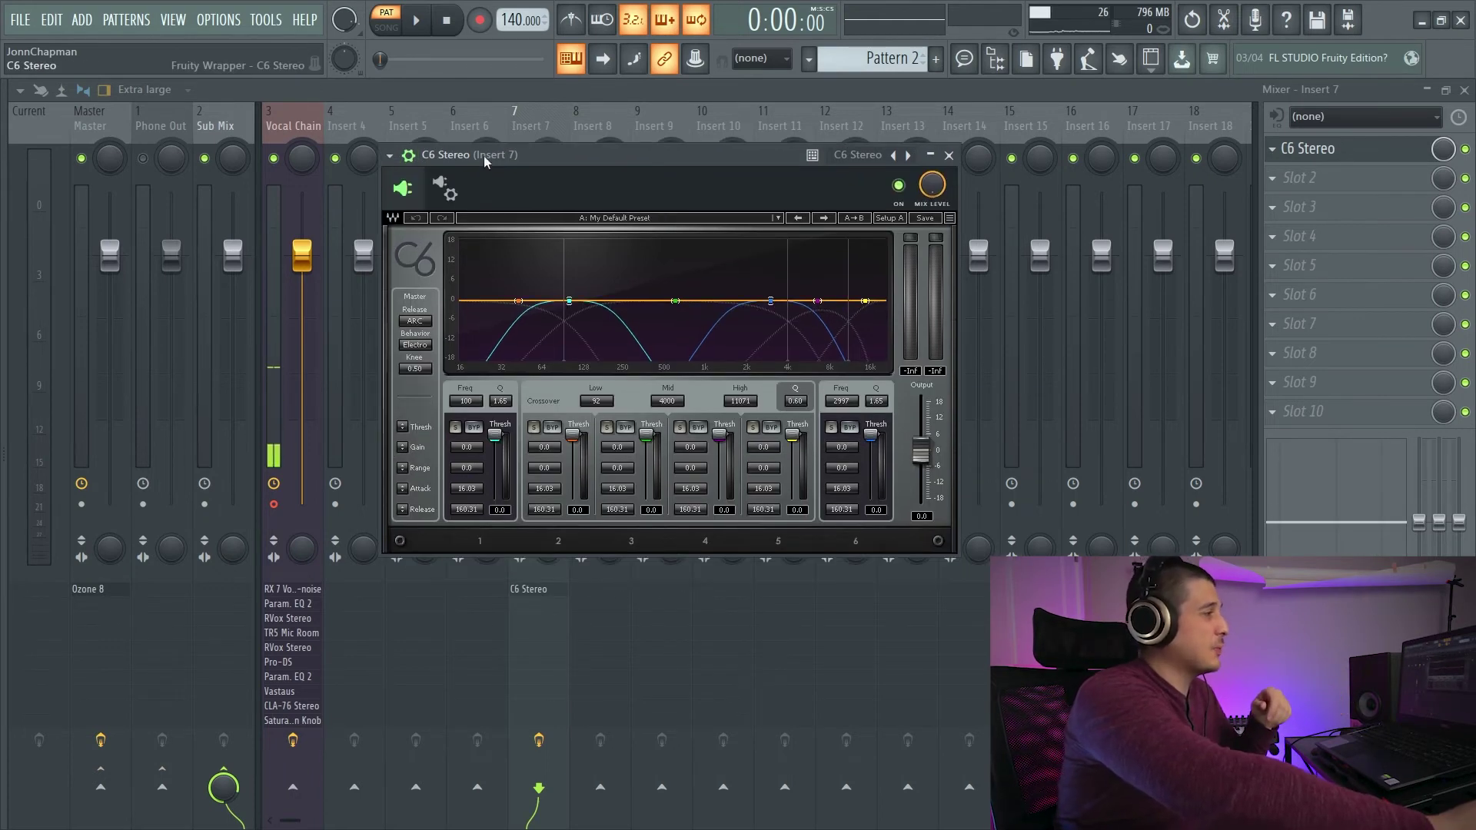
{"action": "left_click", "coordinate": [445, 190]}
{"action": "left_click", "coordinate": [468, 228]}
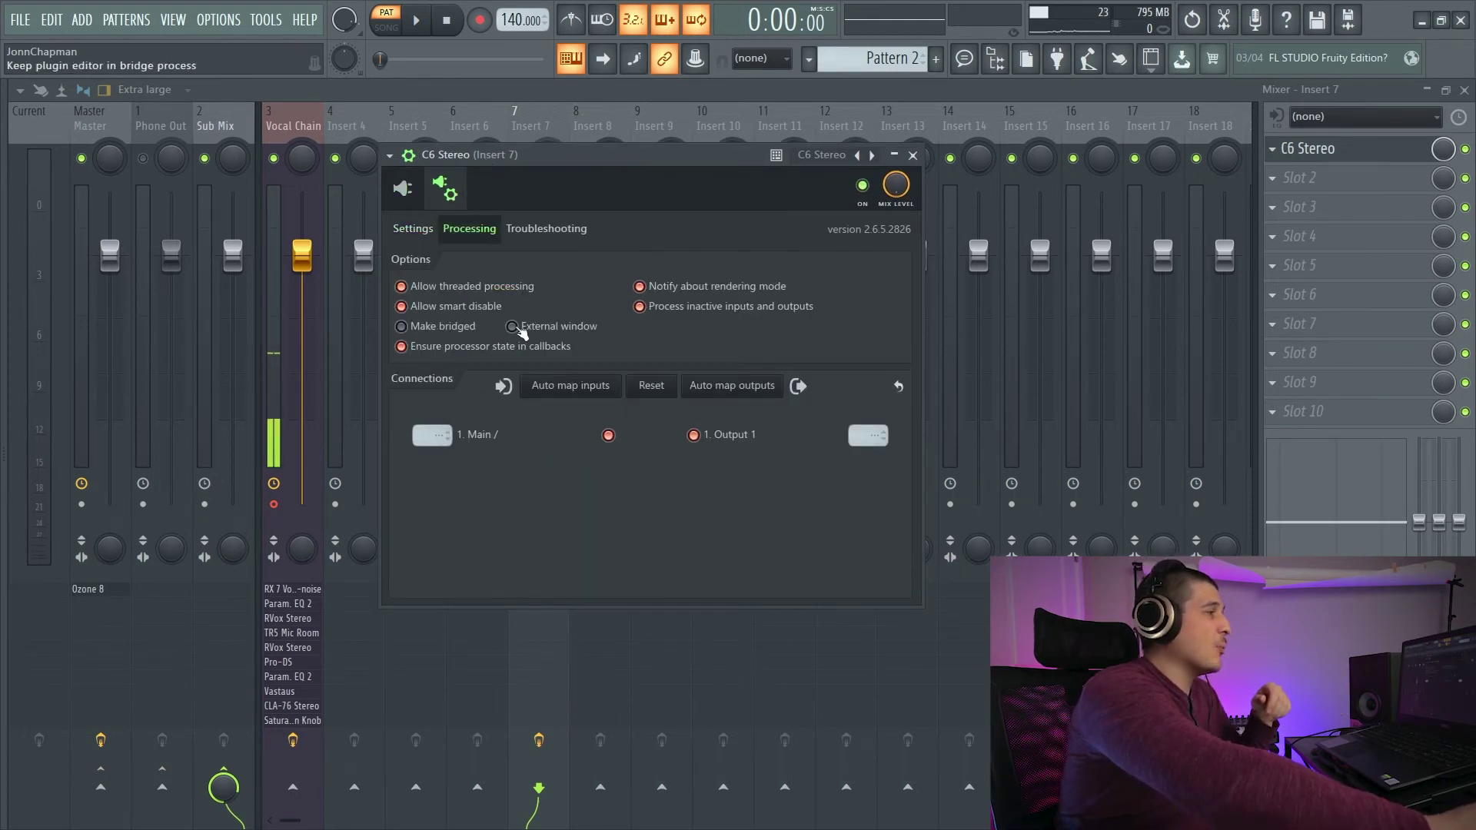
{"action": "left_click", "coordinate": [413, 229]}
{"action": "left_click", "coordinate": [402, 188]}
{"action": "left_click", "coordinate": [444, 188]}
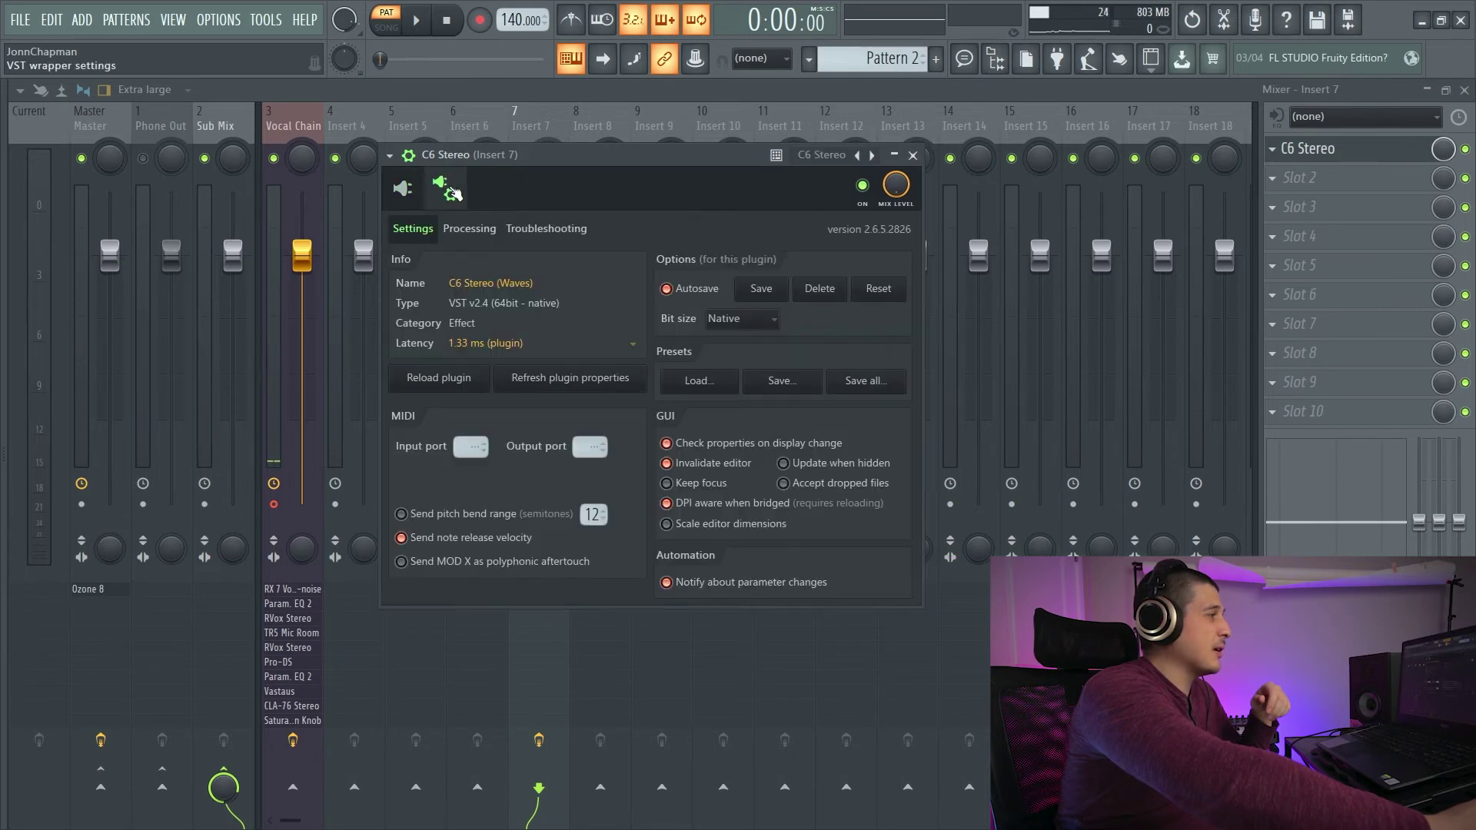
{"action": "left_click", "coordinate": [404, 191]}
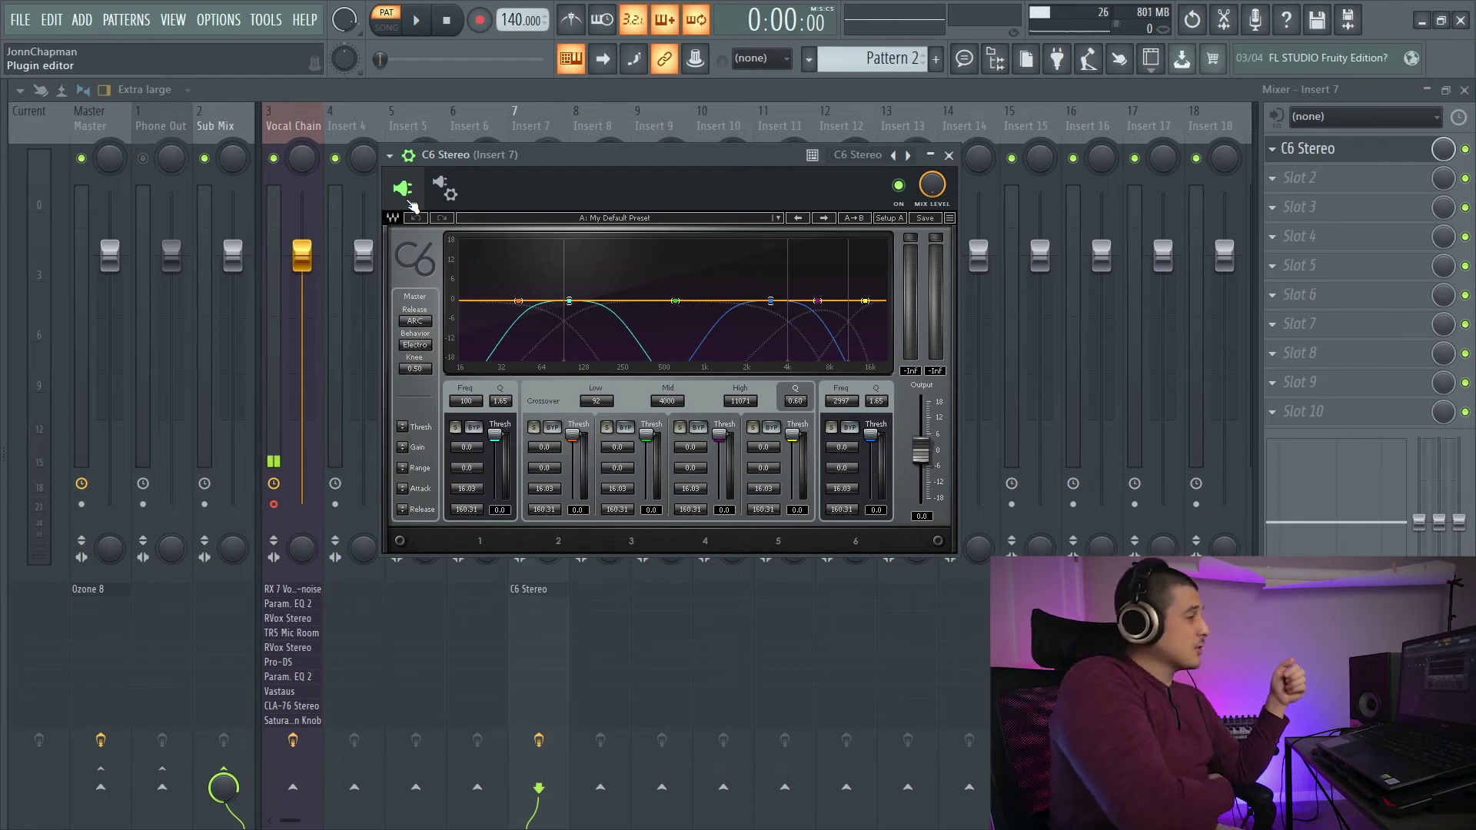
Browse in File Explorer to C:\Program Files\Image-Line\FL Studio 20
{"action": "key", "text": "super+e"}
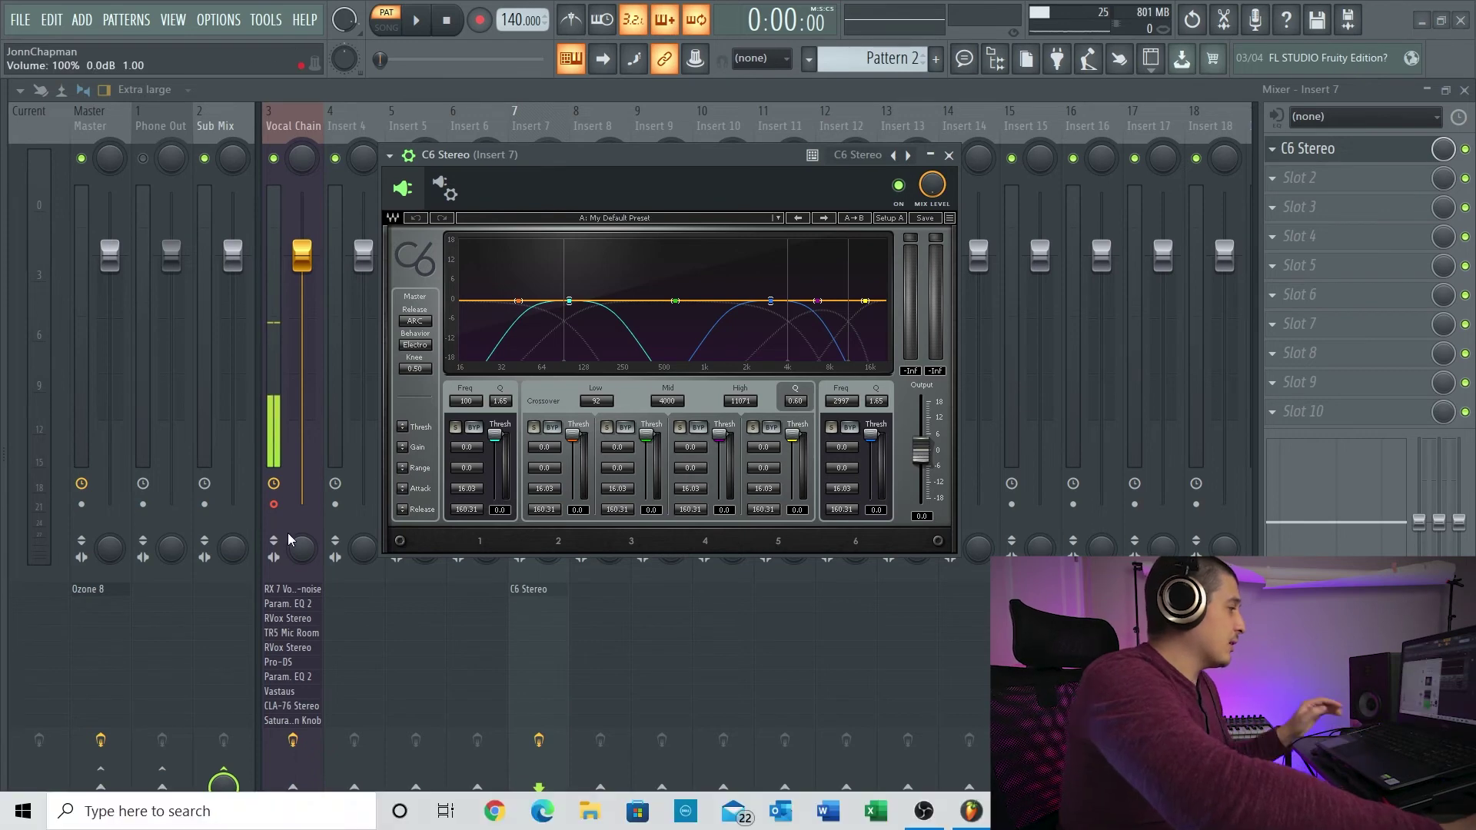
{"action": "left_click_drag", "start_coordinate": [416, 84], "coordinate": [385, 55]}
{"action": "left_click", "coordinate": [286, 650]}
{"action": "double_click", "coordinate": [418, 450]}
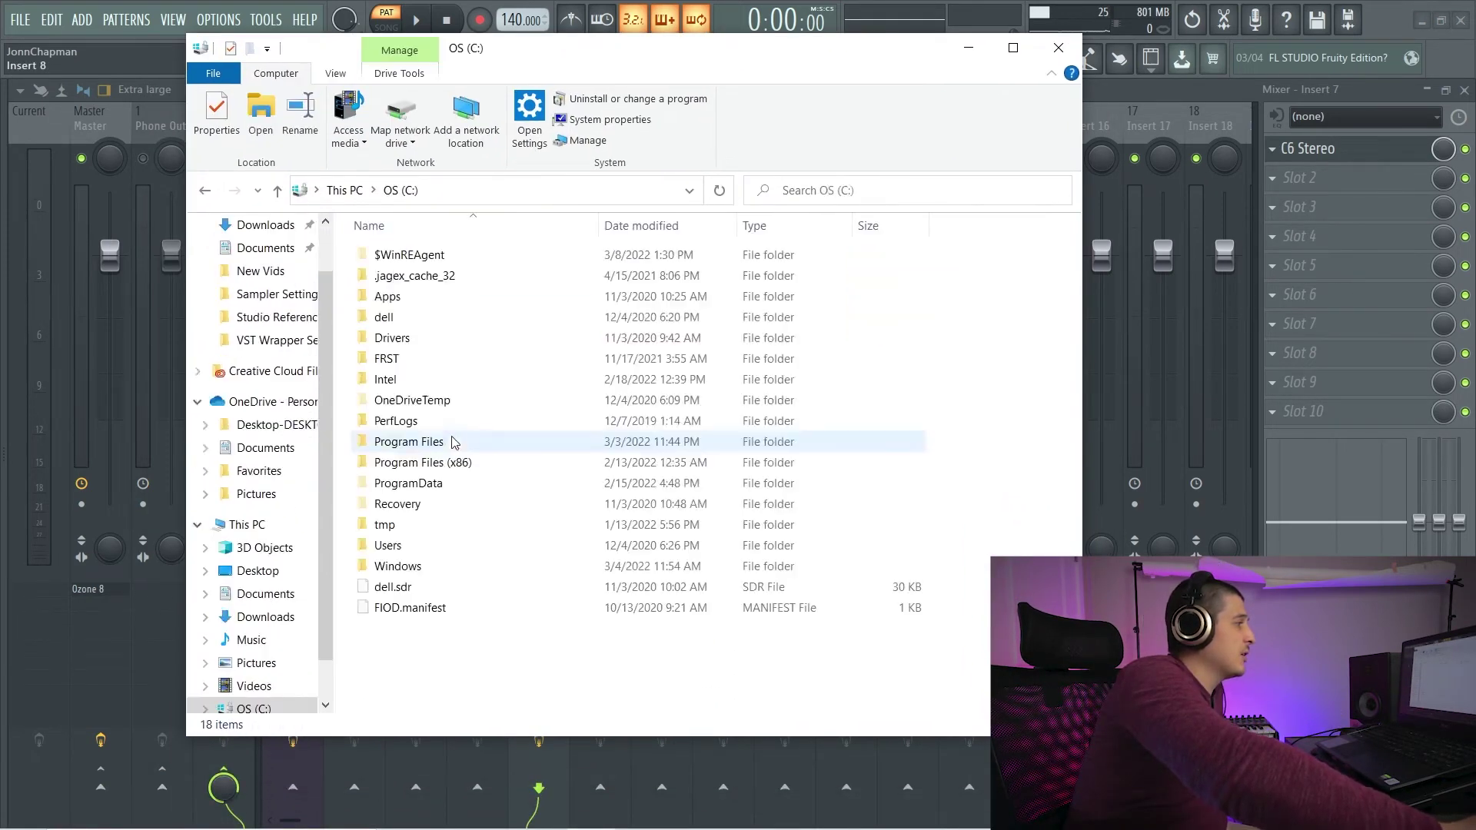
{"action": "double_click", "coordinate": [459, 443]}
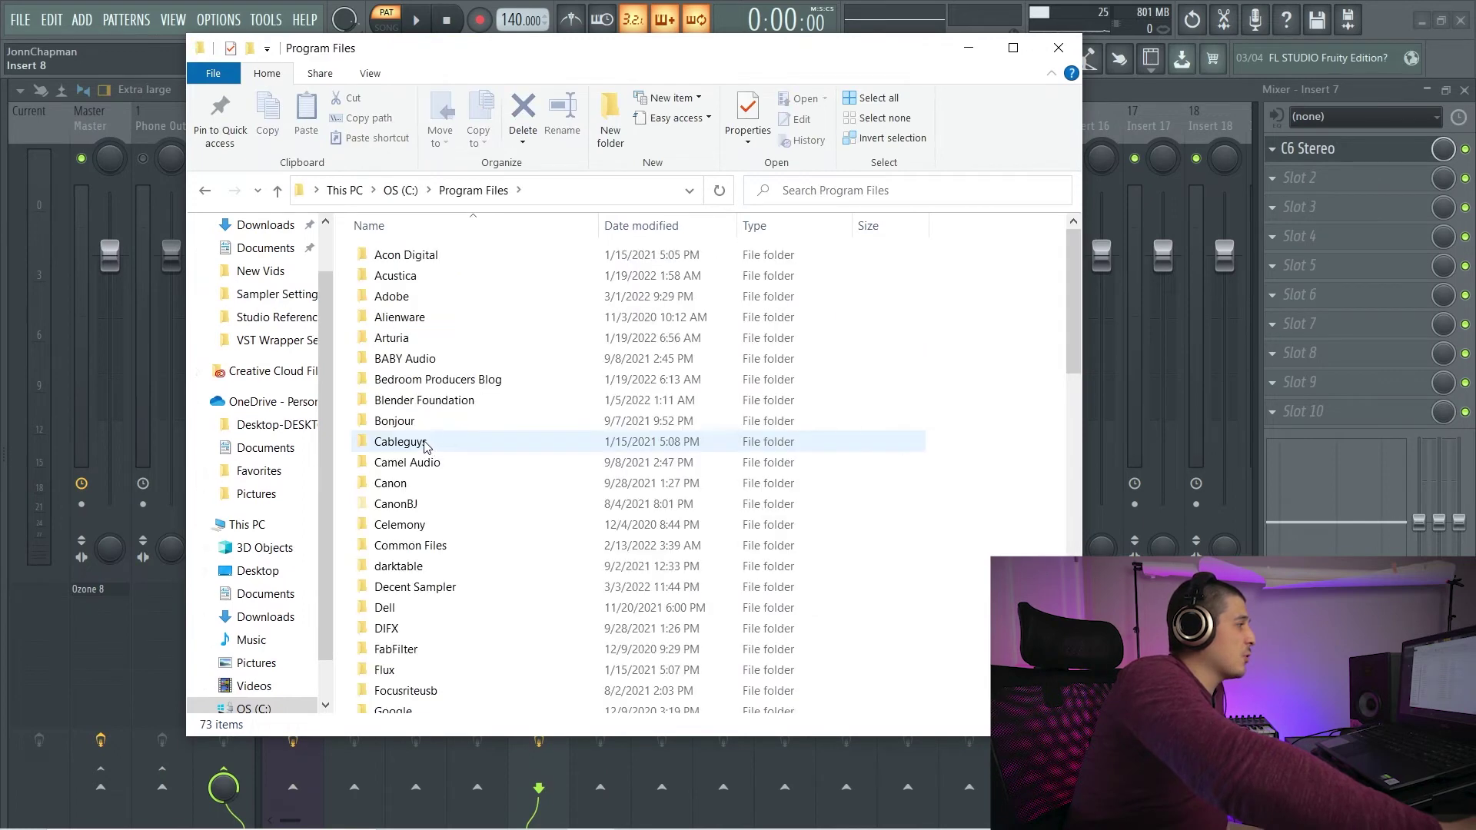
{"action": "scroll", "coordinate": [453, 538], "scroll_direction": "down", "scroll_amount": 2}
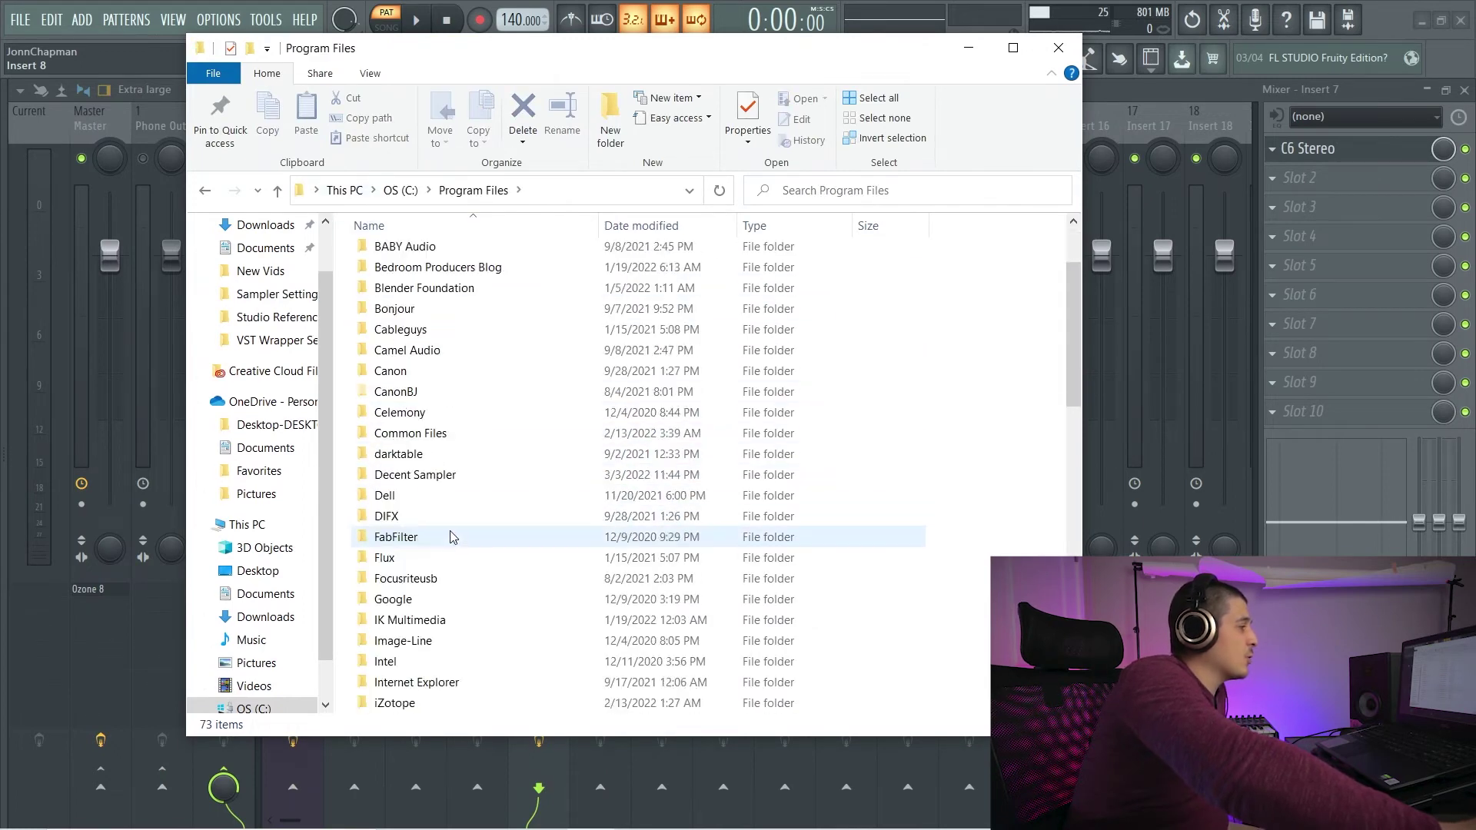
{"action": "double_click", "coordinate": [403, 640]}
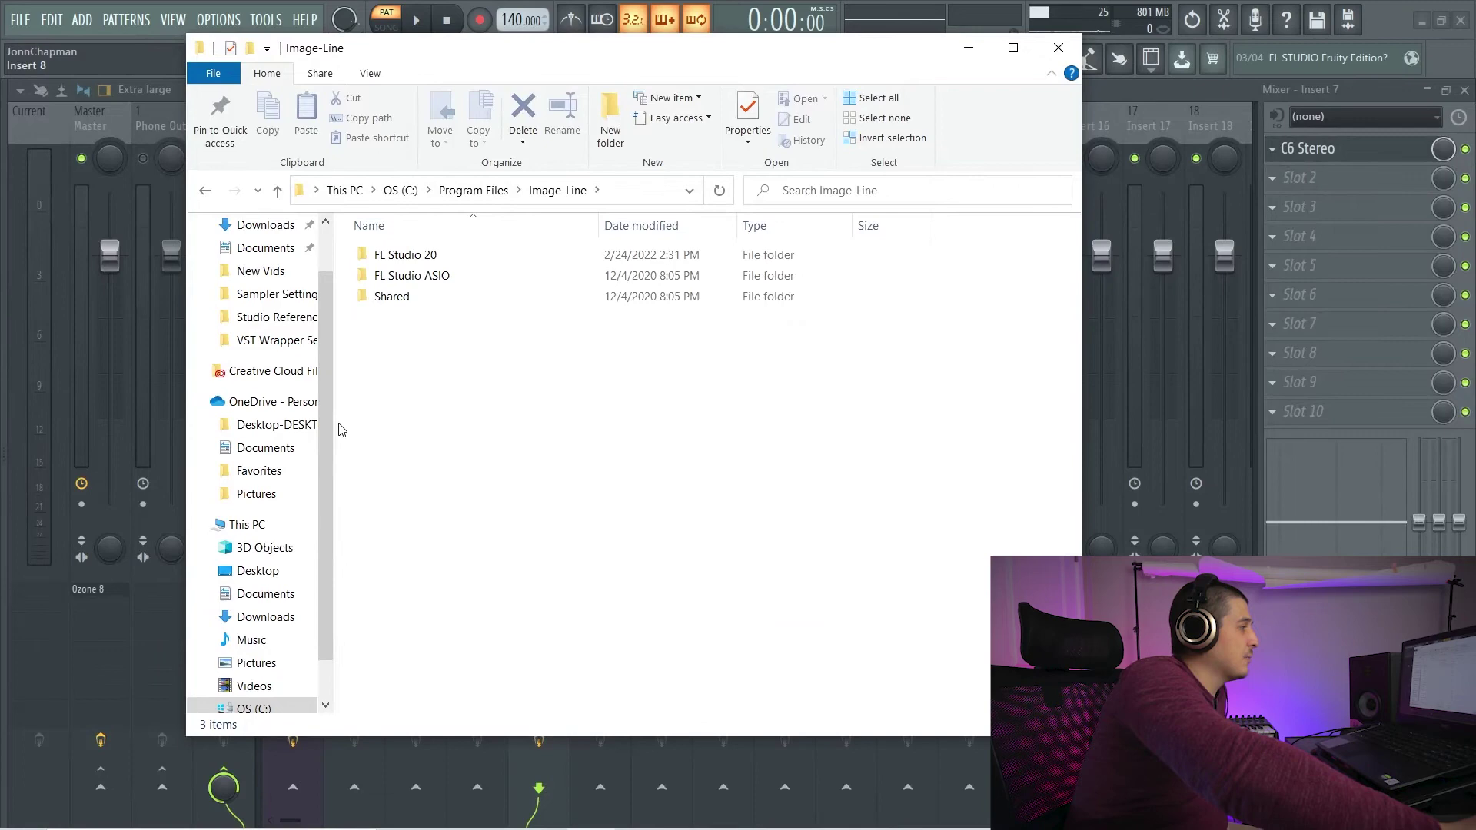
{"action": "double_click", "coordinate": [402, 254]}
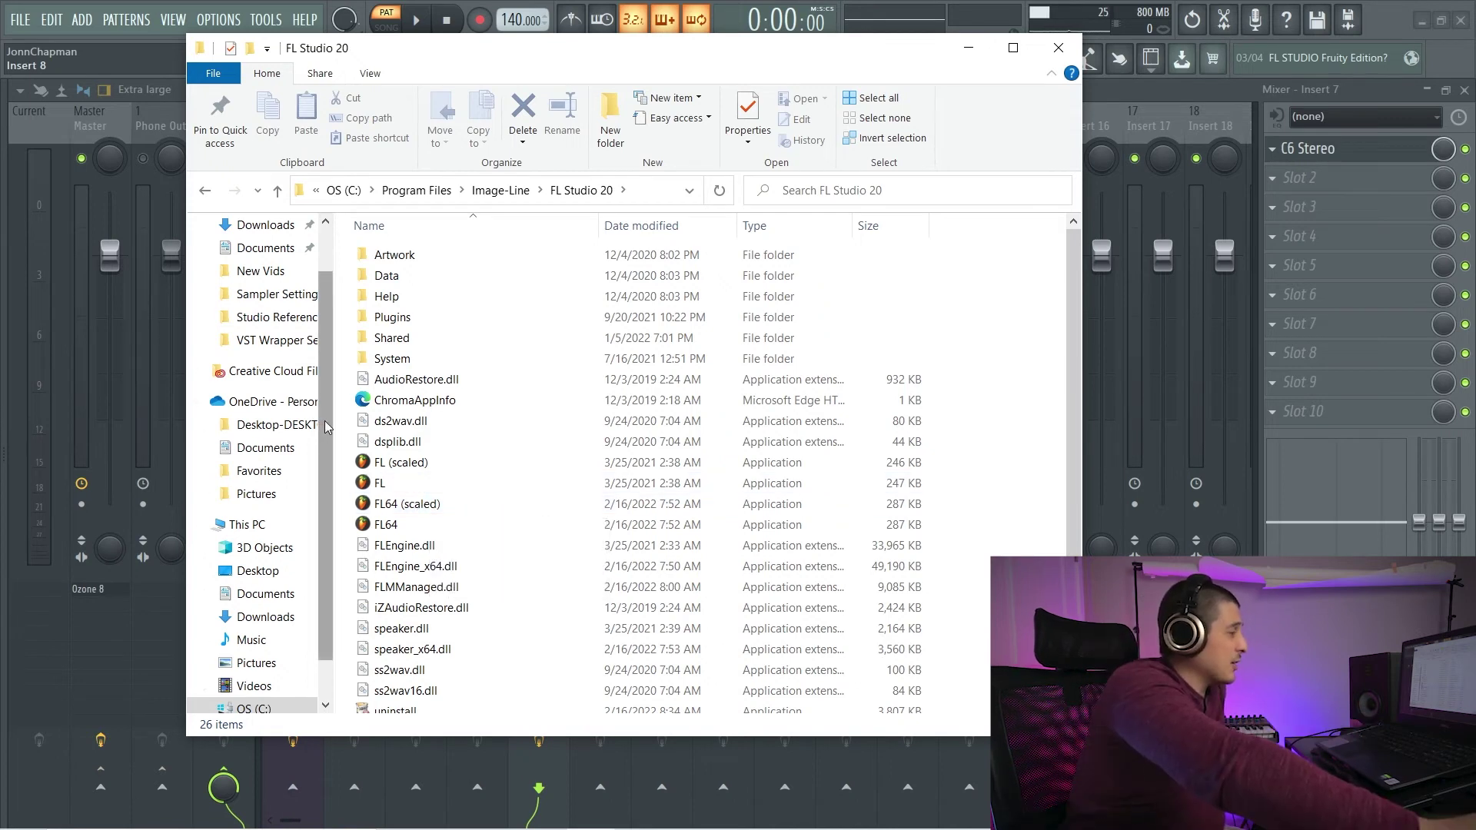
Select the FL (scaled) application file in the FL Studio 20 folder
{"action": "scroll", "coordinate": [319, 446], "scroll_direction": "down", "scroll_amount": 2}
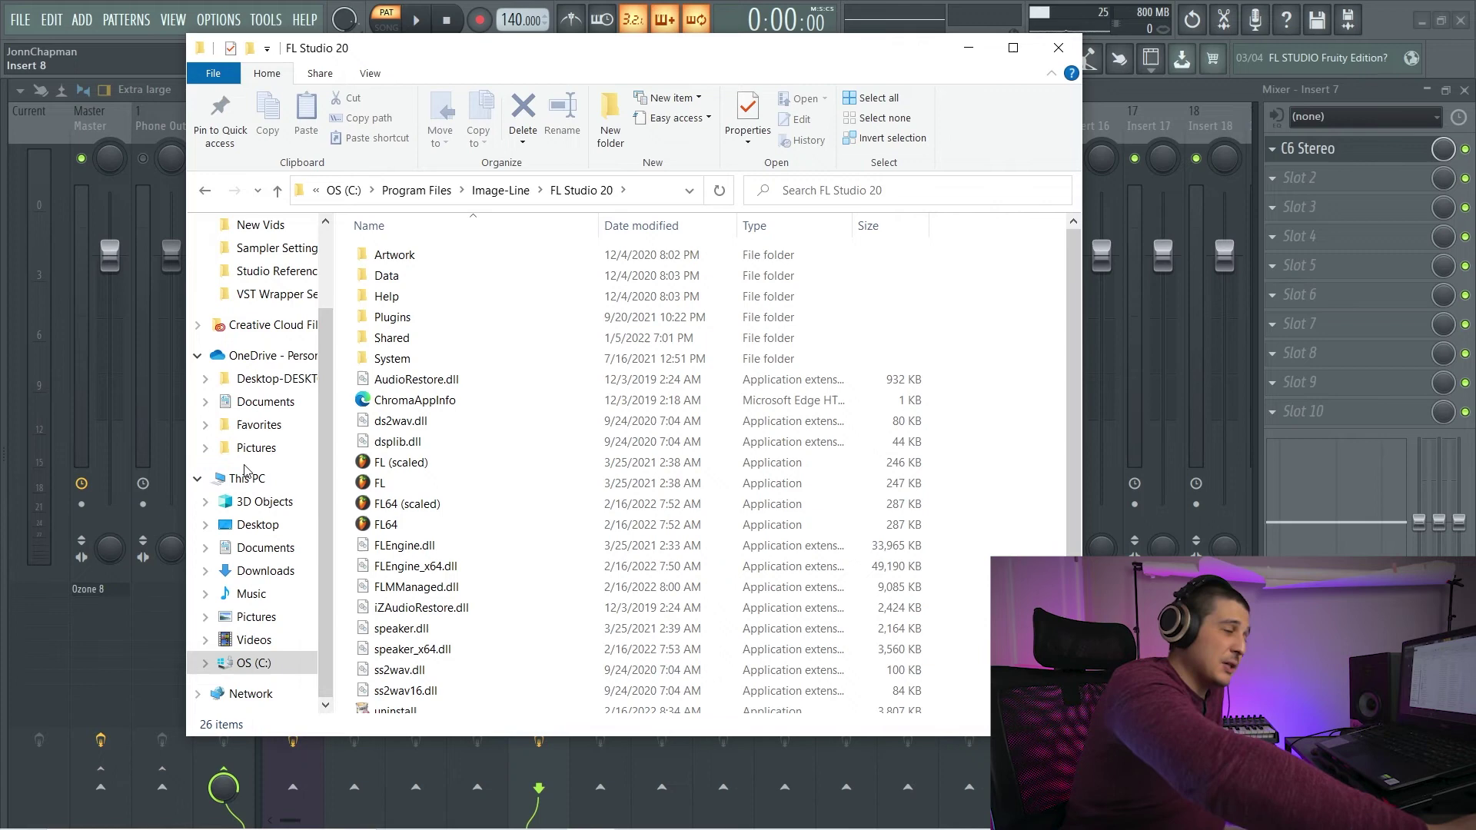
{"action": "scroll", "coordinate": [254, 496], "scroll_direction": "up", "scroll_amount": 1}
{"action": "right_click", "coordinate": [258, 508]}
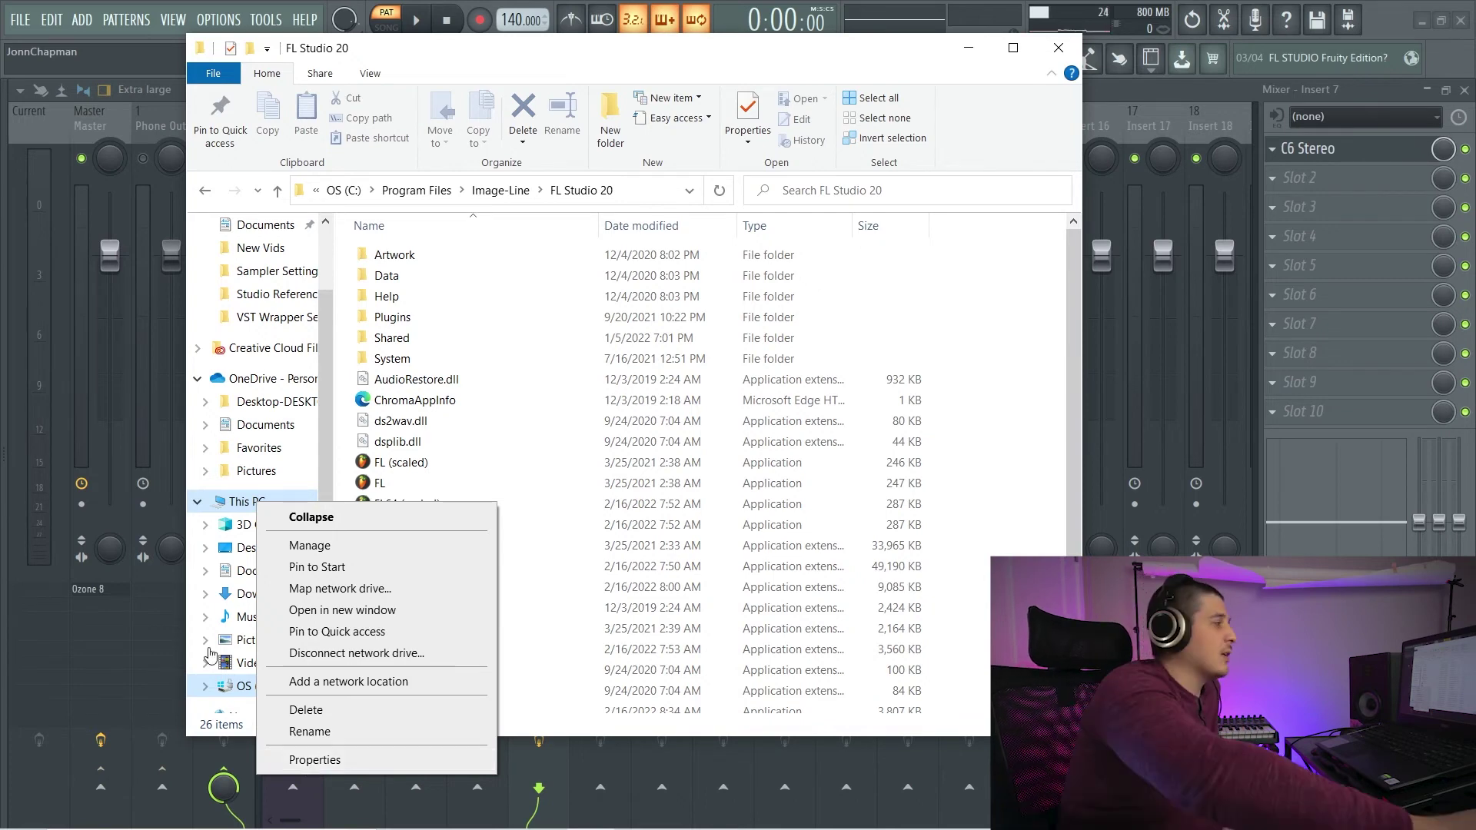
{"action": "left_click", "coordinate": [419, 462]}
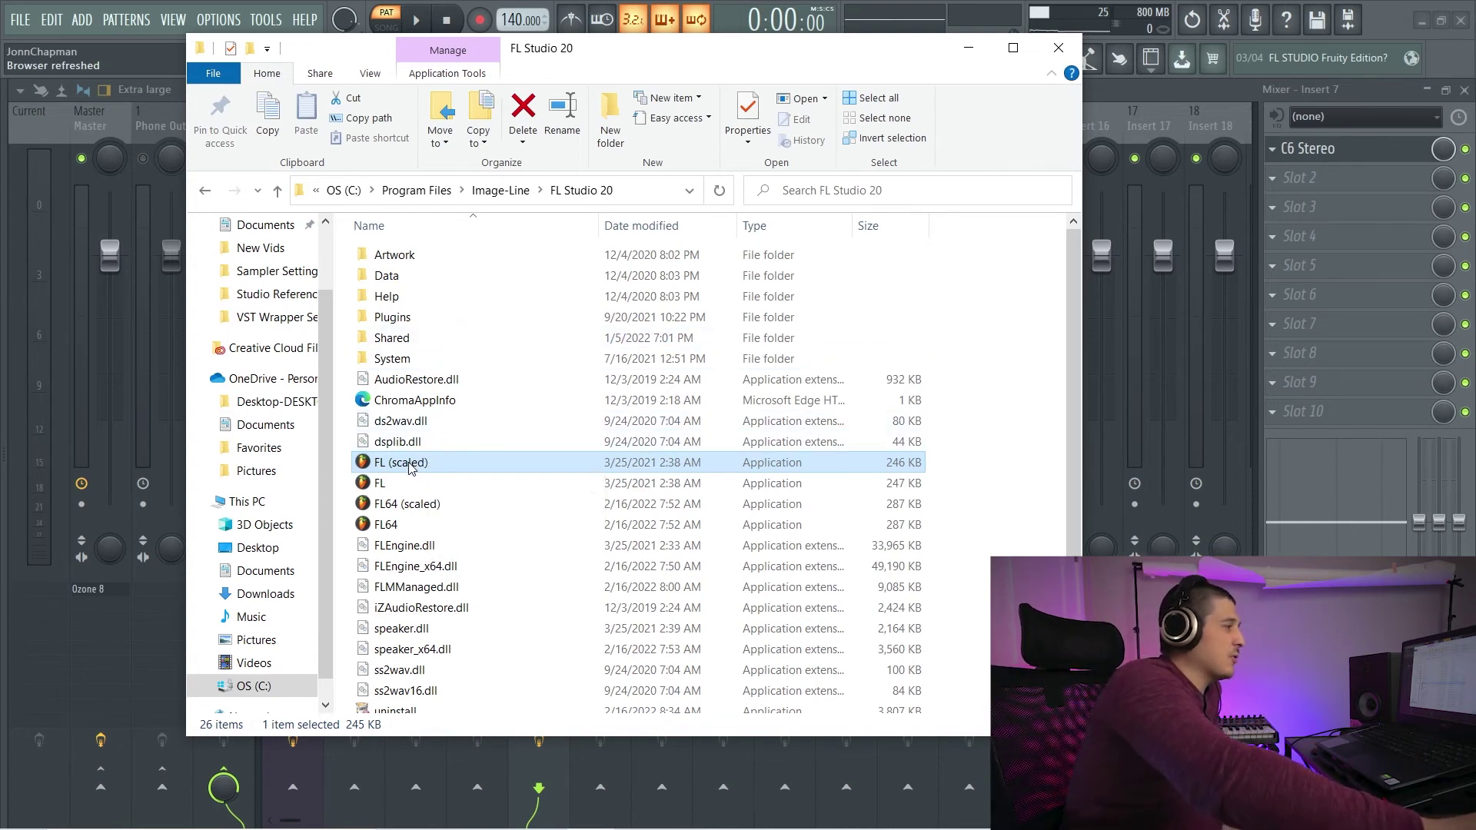
Right-drag FL (scaled) onto Desktop to get the copy, move or shortcut menu
{"action": "left_click_drag", "start_coordinate": [410, 467], "coordinate": [261, 332]}
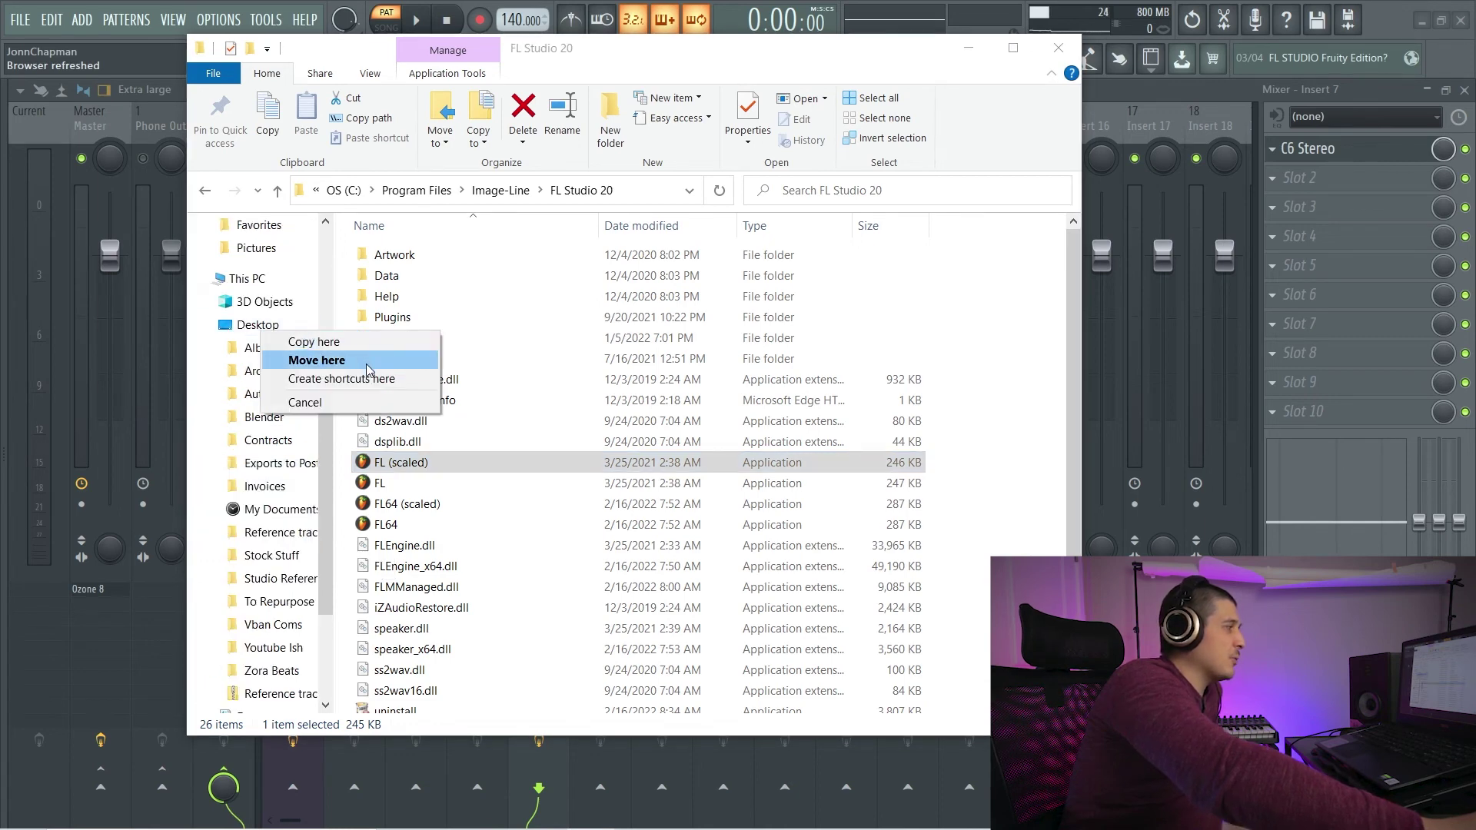